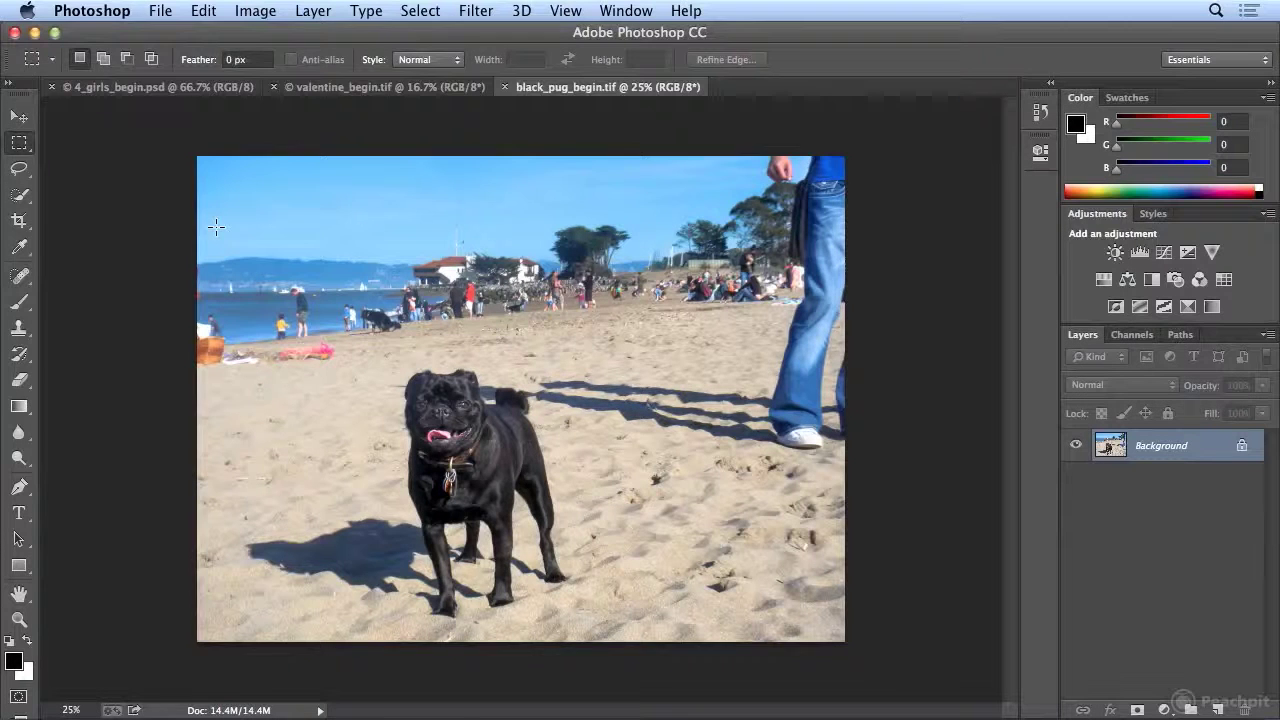
# - Crop black_pug_begin.tif at its full height, cutting away the person's legs on one side and the orange basket on the other
pyautogui.press('c')
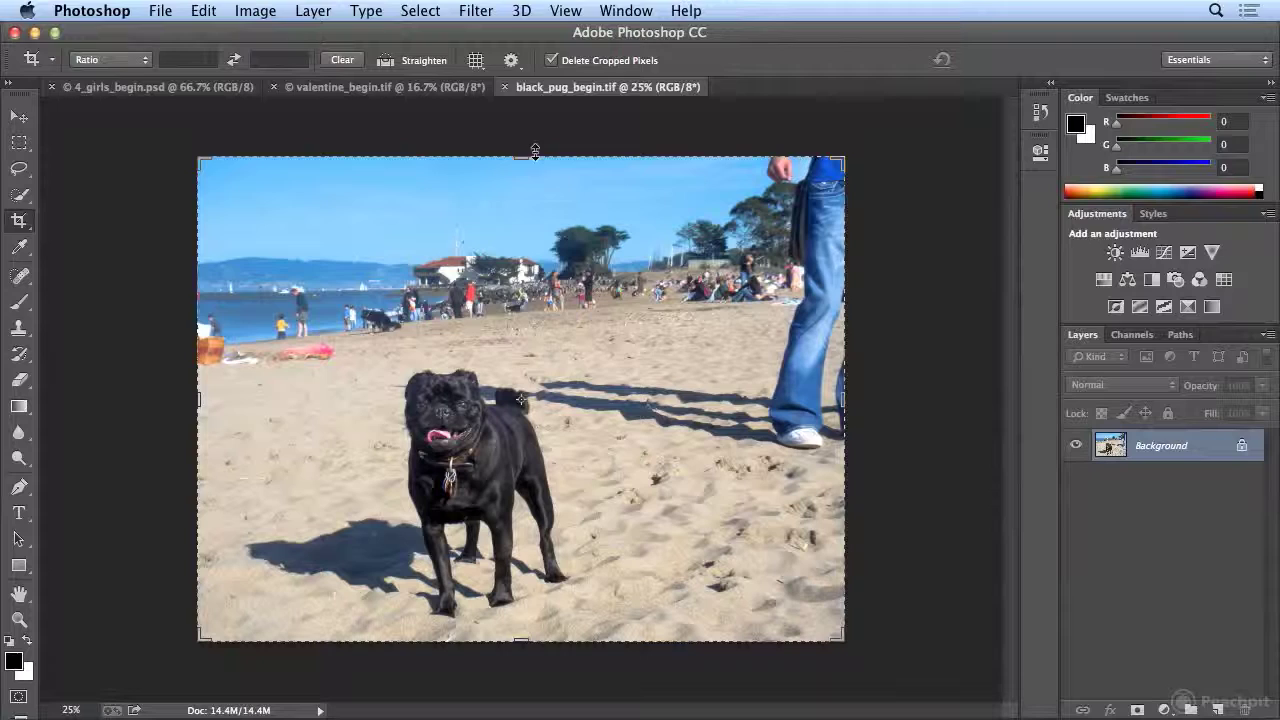
pyautogui.moveTo(522, 157); pyautogui.dragTo(518, 175)
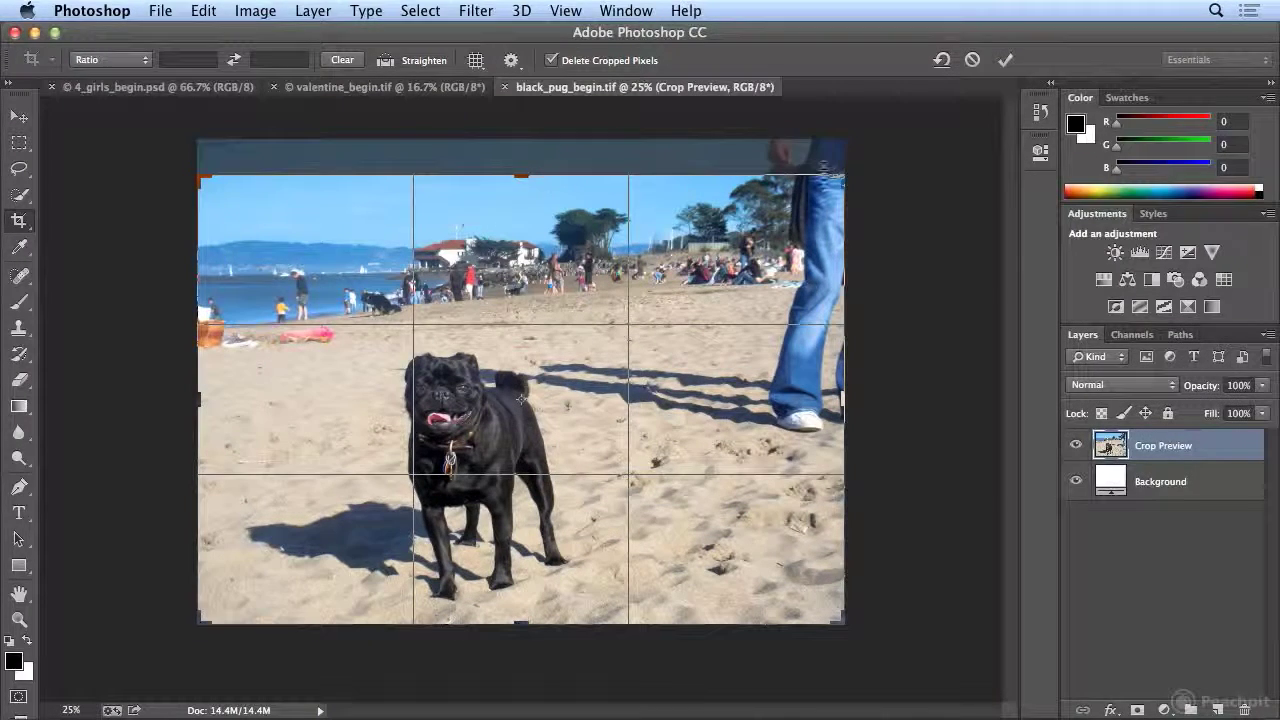
pyautogui.moveTo(847, 177); pyautogui.dragTo(836, 215)
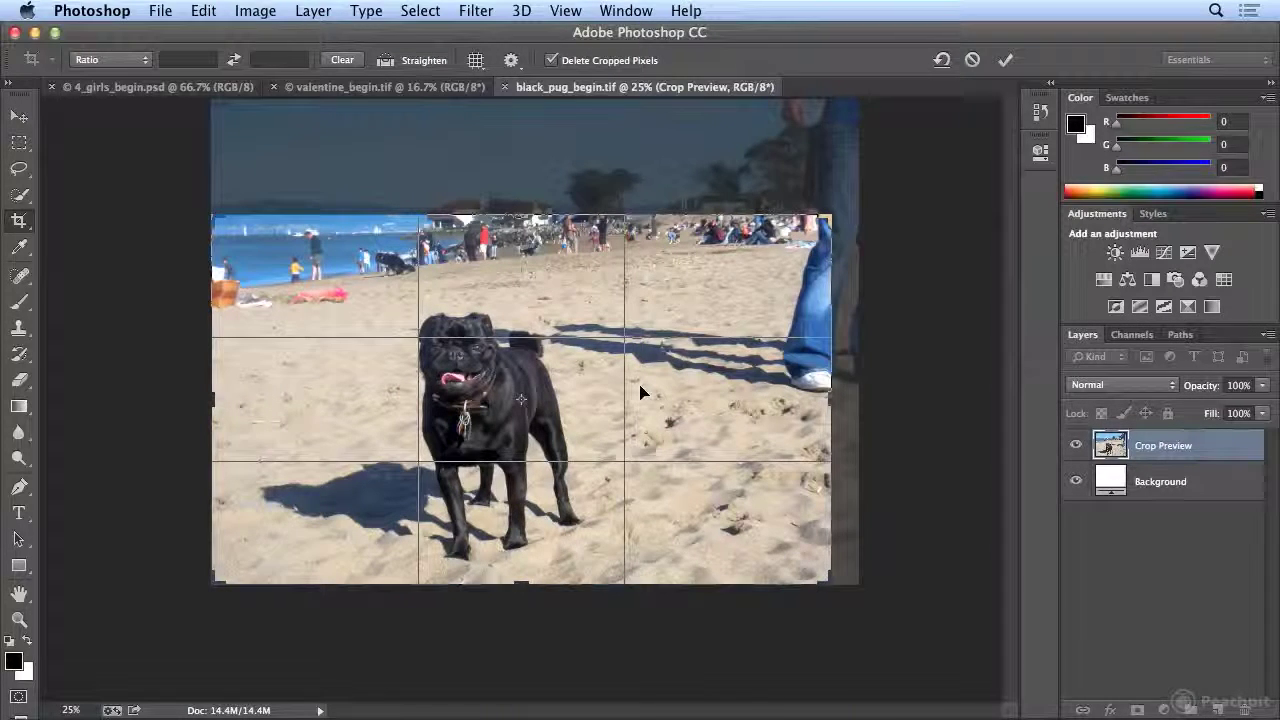
pyautogui.moveTo(830, 400); pyautogui.dragTo(774, 402)
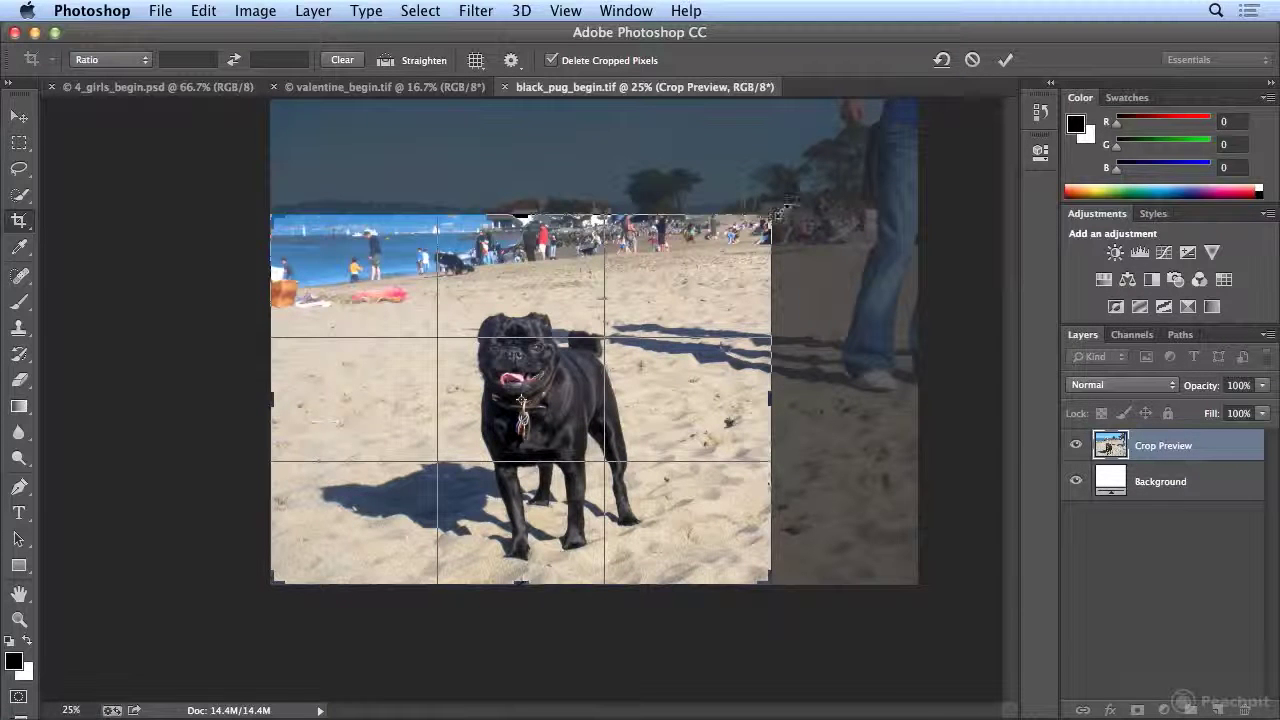
pyautogui.moveTo(771, 215); pyautogui.dragTo(836, 220)
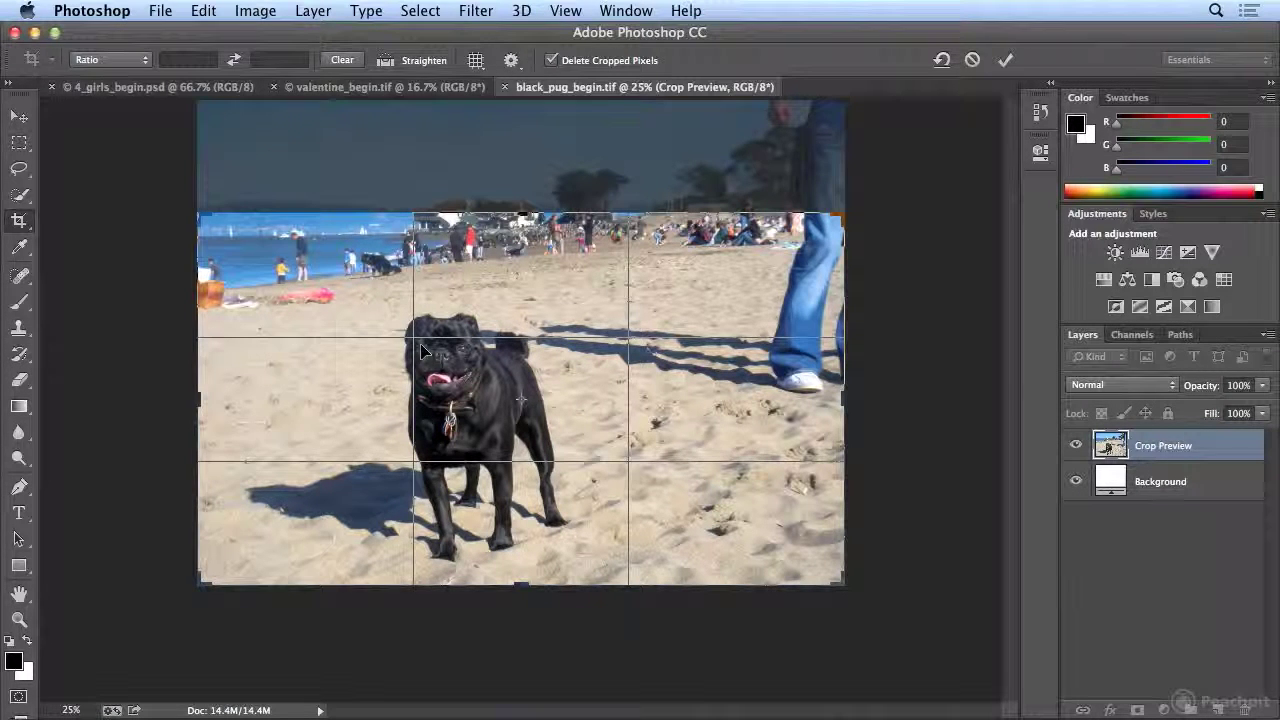
pyautogui.moveTo(524, 210); pyautogui.dragTo(524, 198)
pyautogui.moveTo(203, 397); pyautogui.dragTo(221, 398)
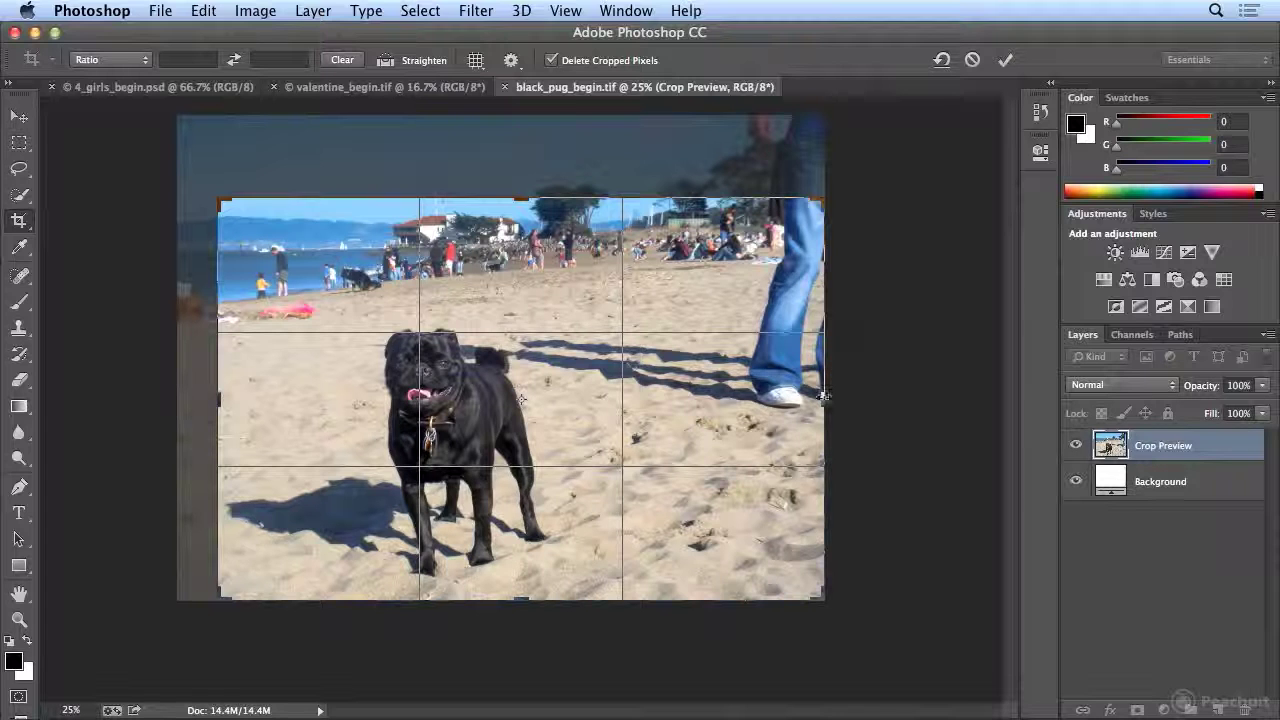
pyautogui.moveTo(822, 396); pyautogui.dragTo(779, 398)
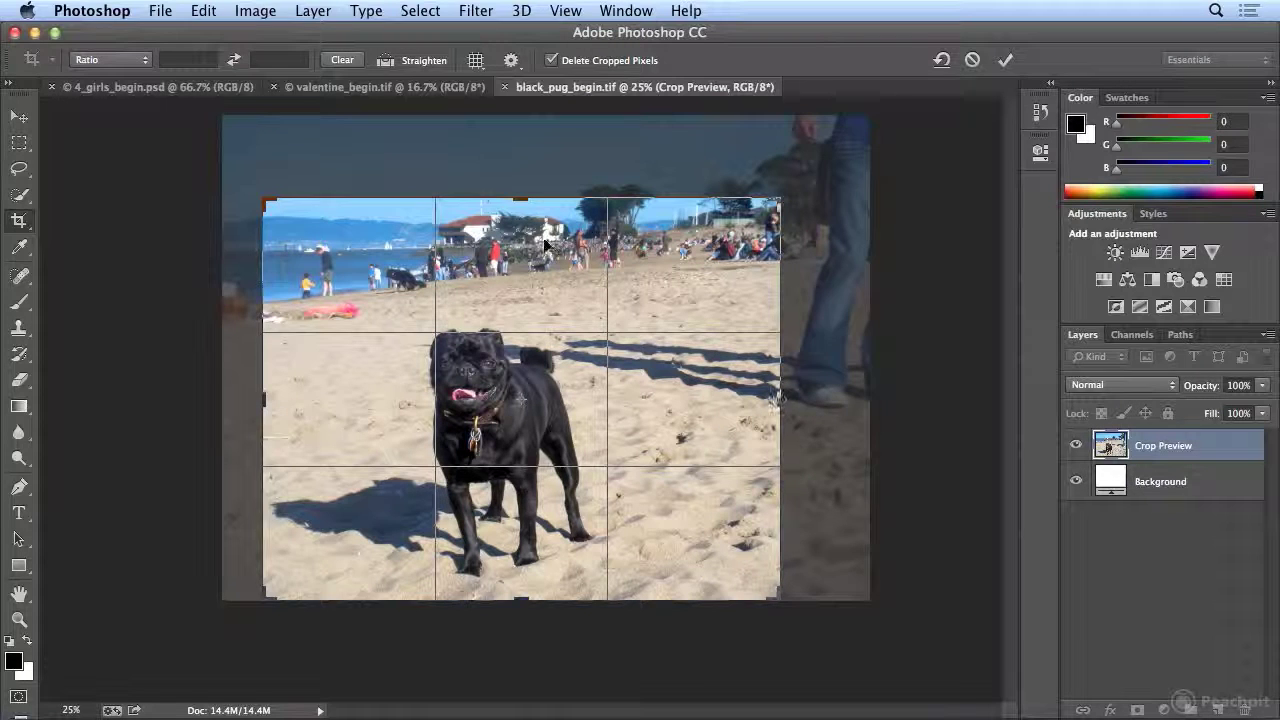
pyautogui.moveTo(520, 199); pyautogui.dragTo(517, 166)
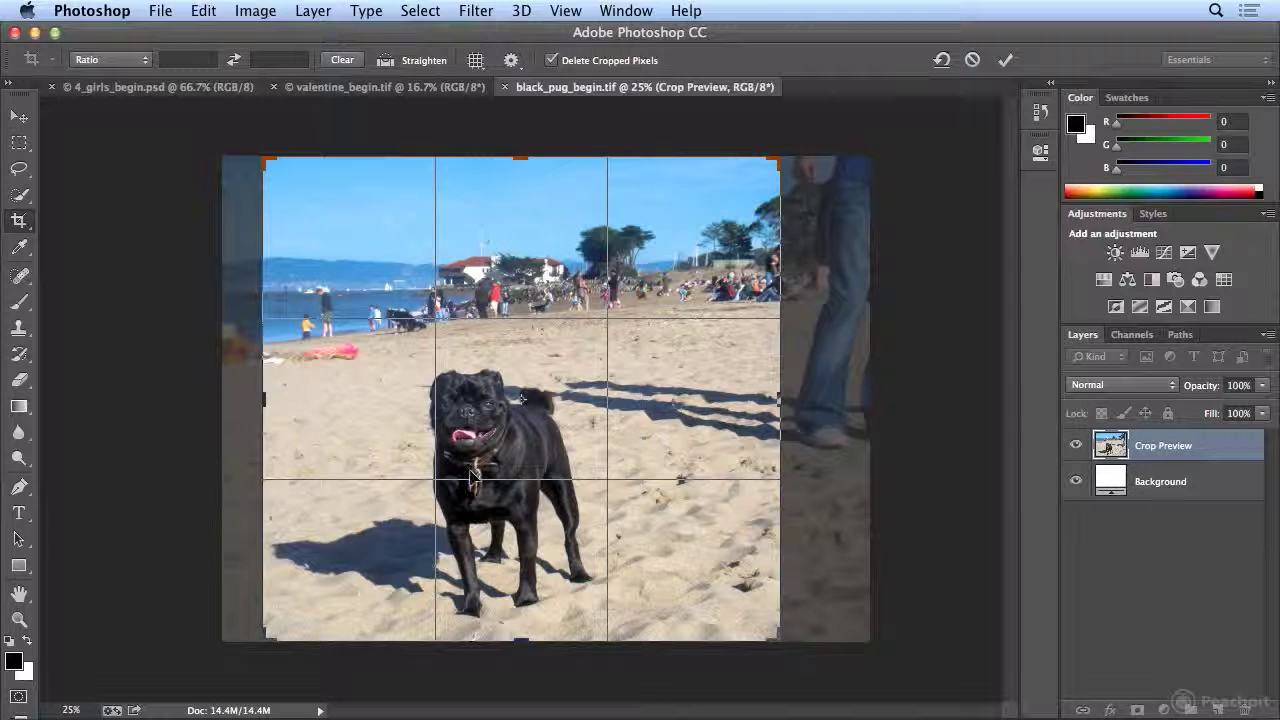
pyautogui.moveTo(770, 400)
pyautogui.mouseDown()
pyautogui.moveTo(754, 400)
pyautogui.moveTo(779, 400)
pyautogui.mouseUp()
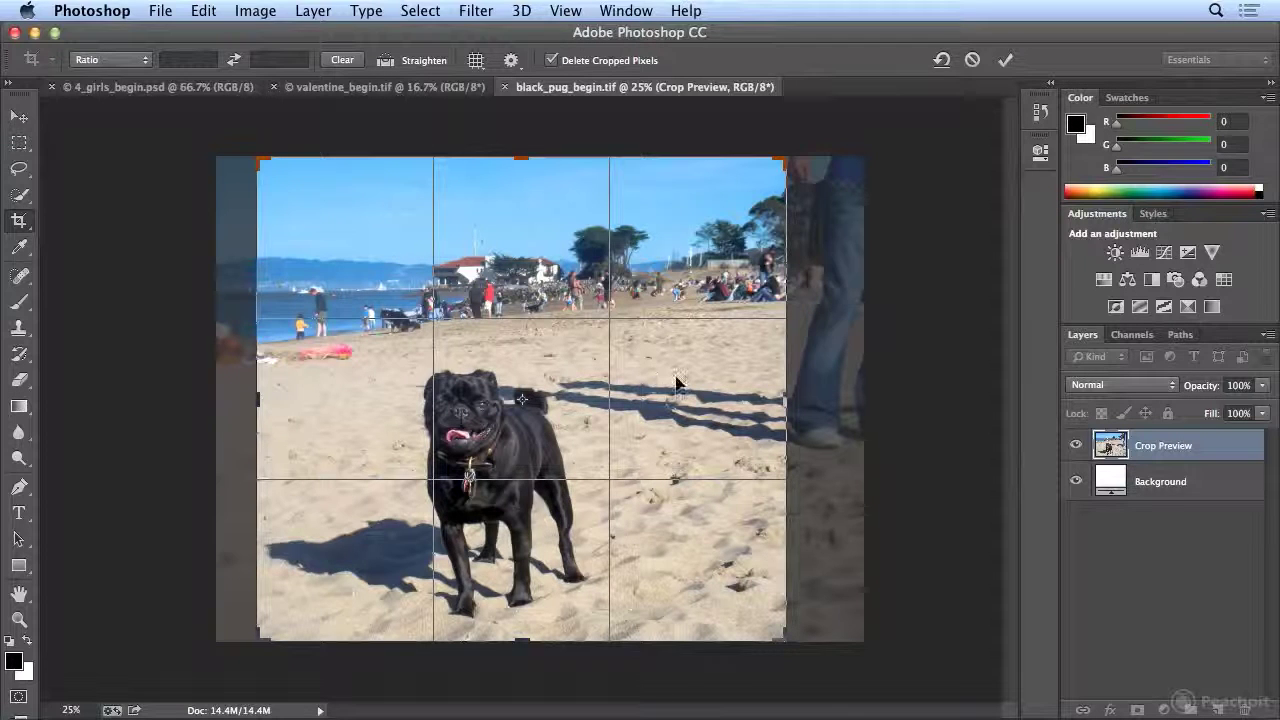
pyautogui.press('Return')
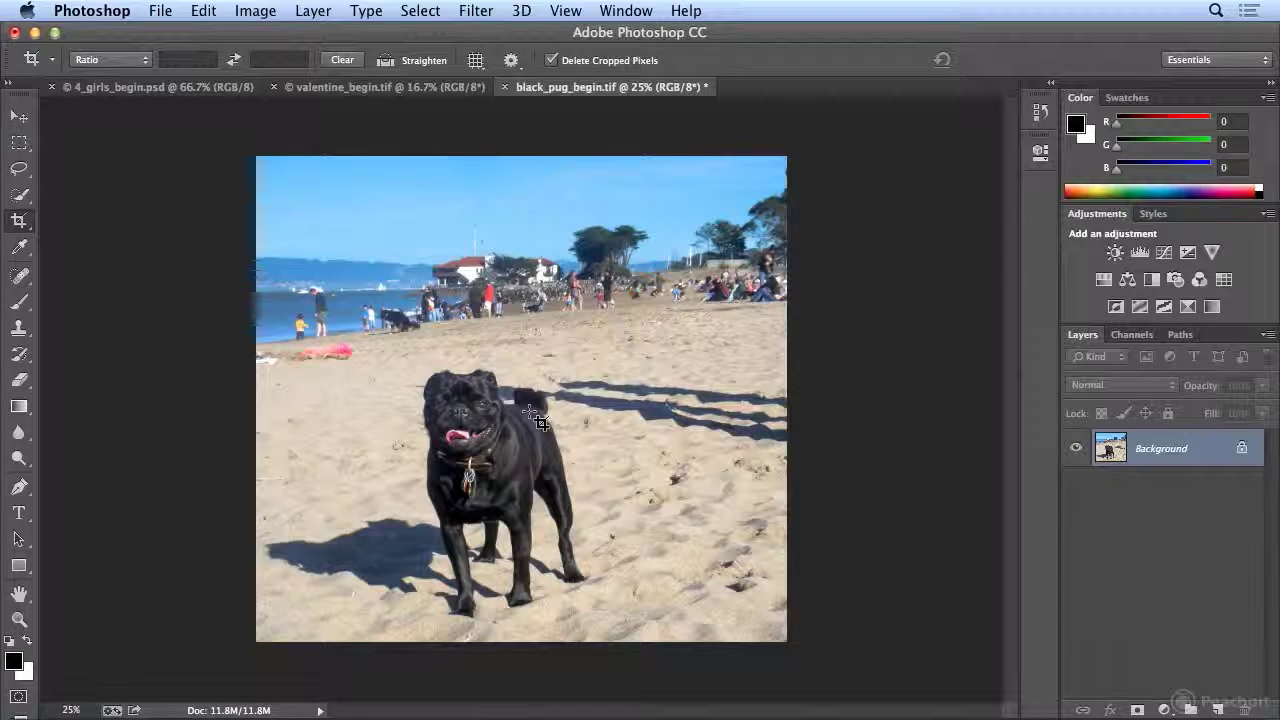
# - In valentine_begin.tif, tighten the crop from the lower-right corner and rotate the photo counterclockwise until the garage door and pavement line are level
pyautogui.click(418, 90)
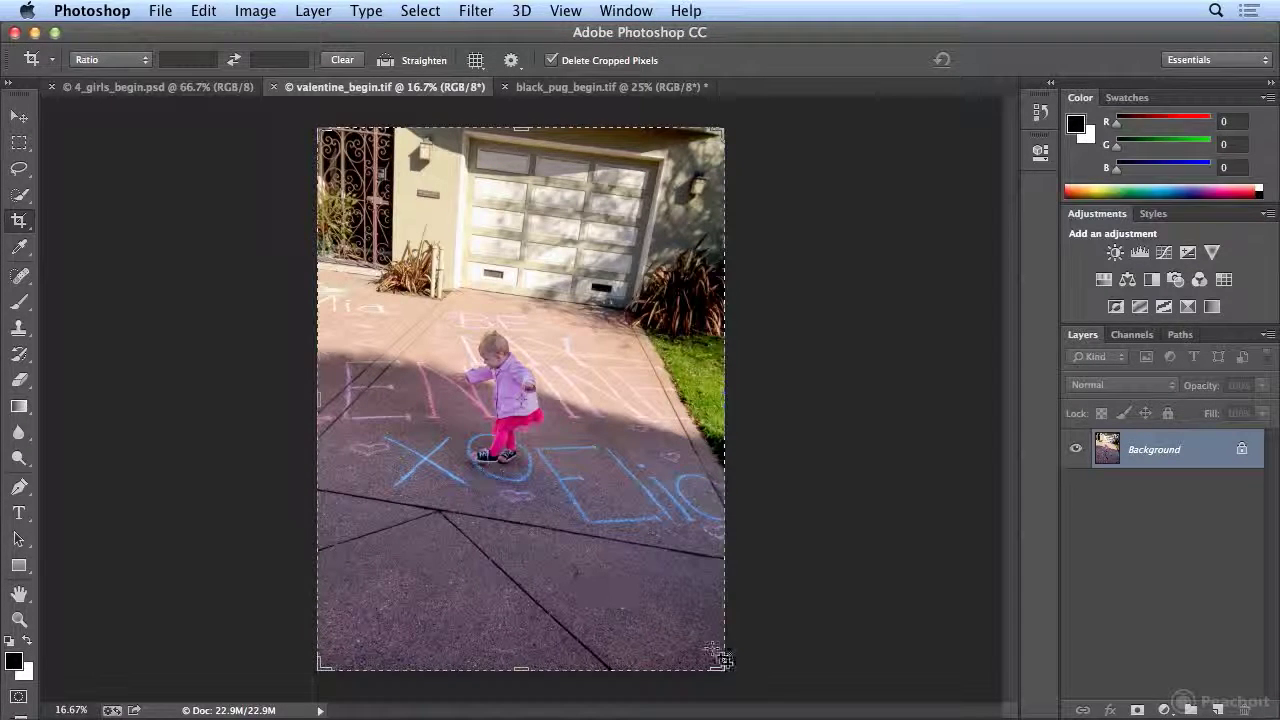
pyautogui.moveTo(722, 668); pyautogui.dragTo(701, 636)
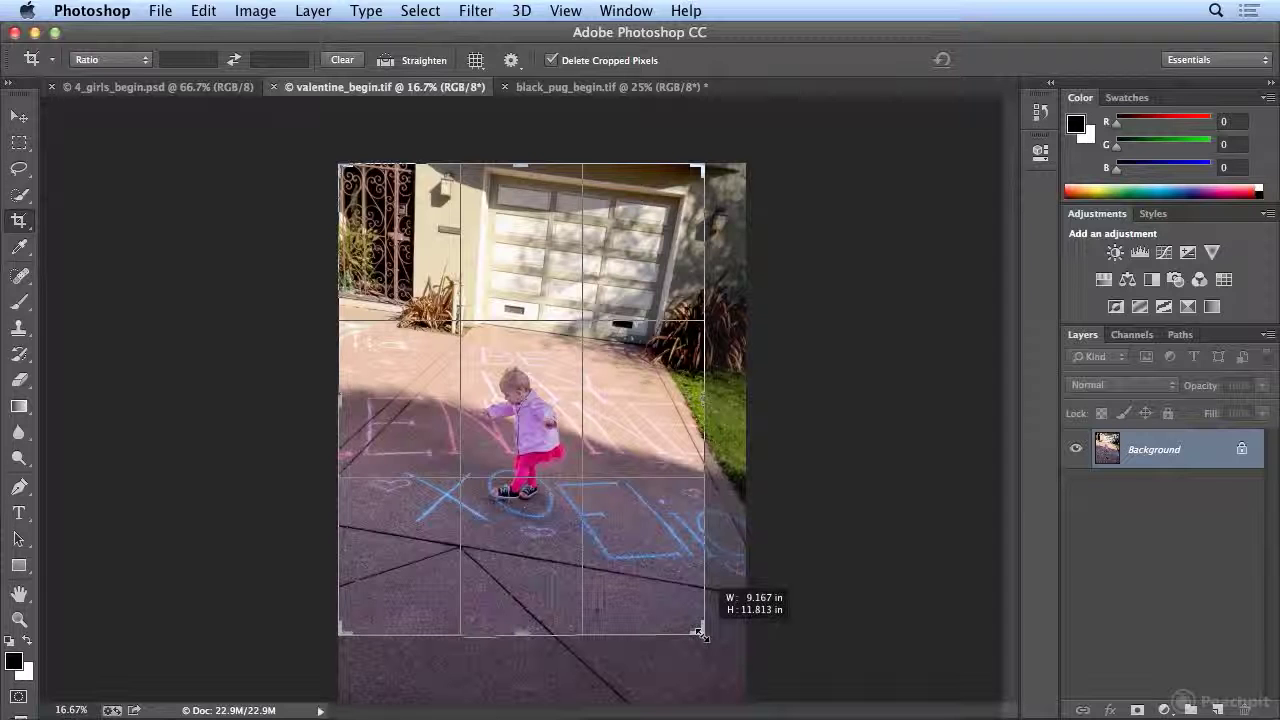
pyautogui.moveTo(700, 633); pyautogui.dragTo(701, 631)
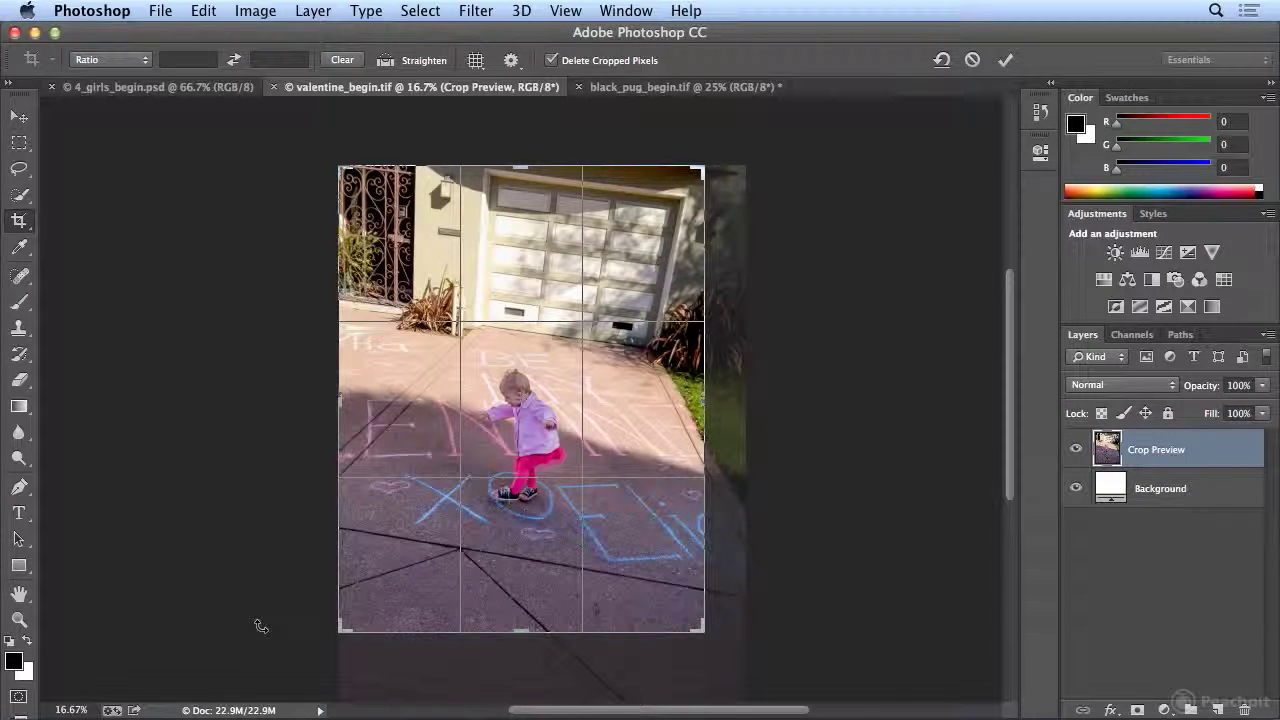
pyautogui.moveTo(261, 626); pyautogui.dragTo(251, 594)
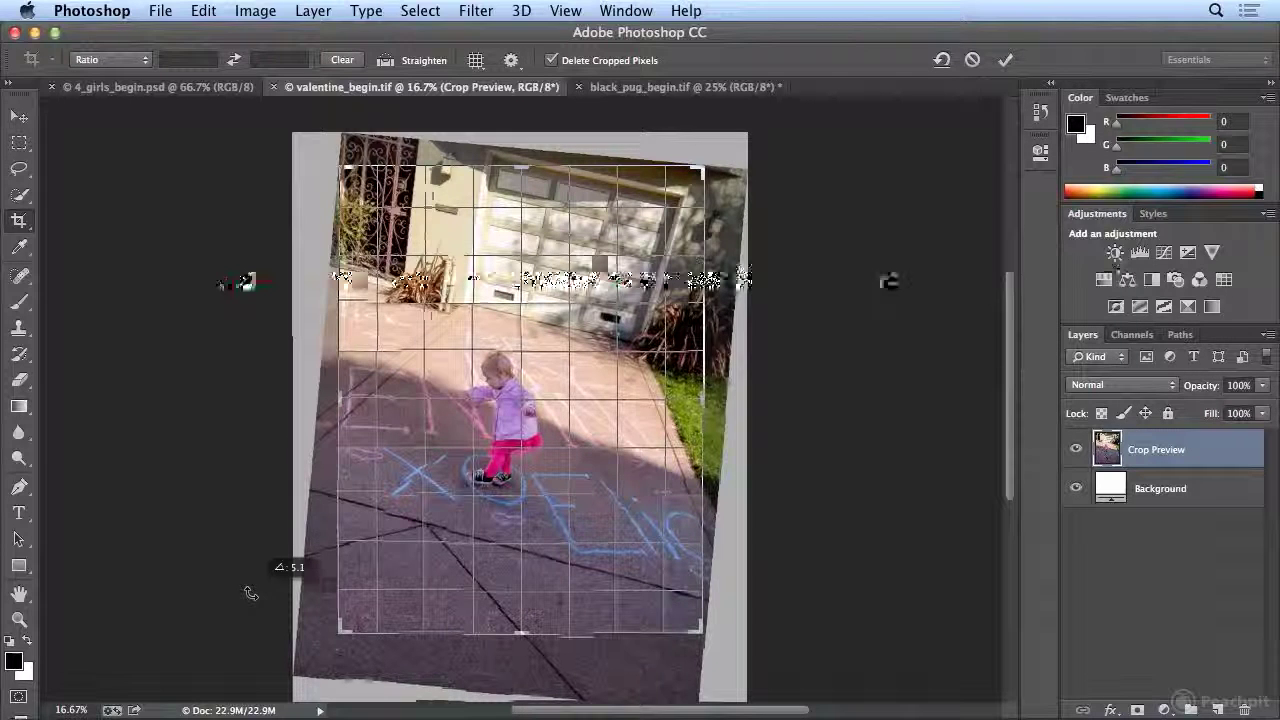
pyautogui.moveTo(251, 594); pyautogui.dragTo(263, 621)
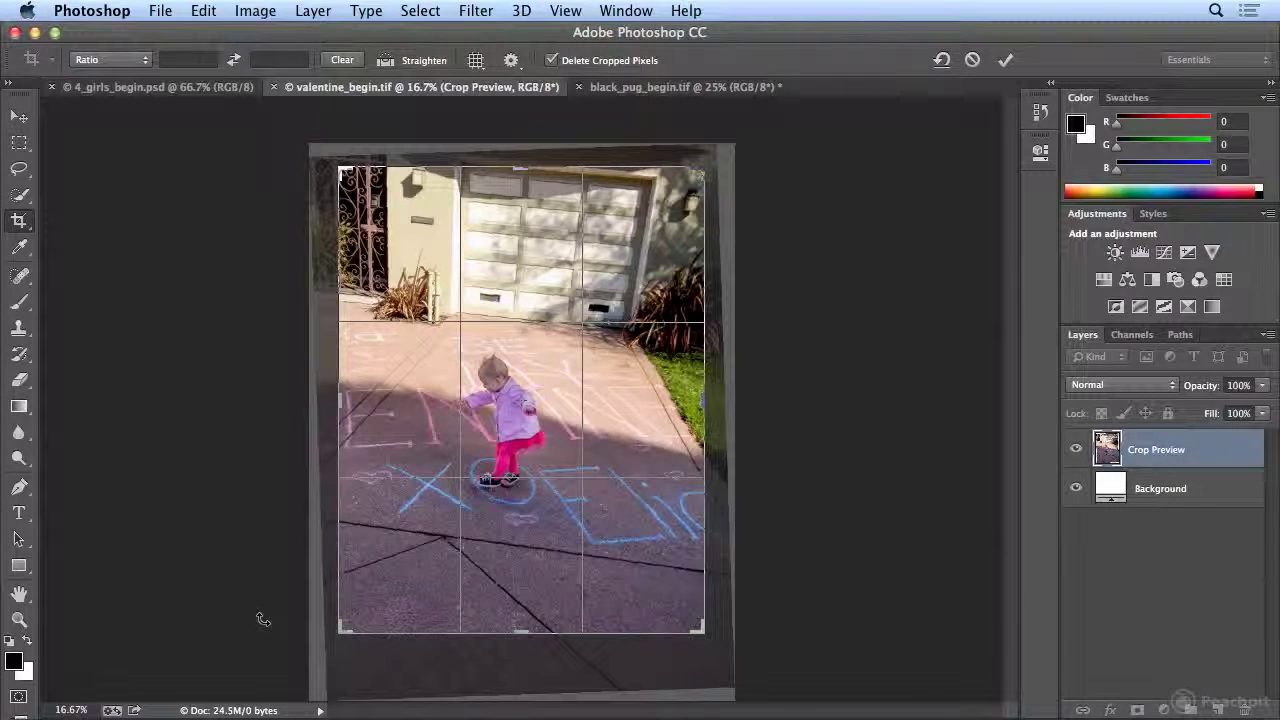
pyautogui.moveTo(263, 563)
pyautogui.mouseDown()
pyautogui.moveTo(274, 606)
pyautogui.moveTo(266, 586)
pyautogui.mouseUp()
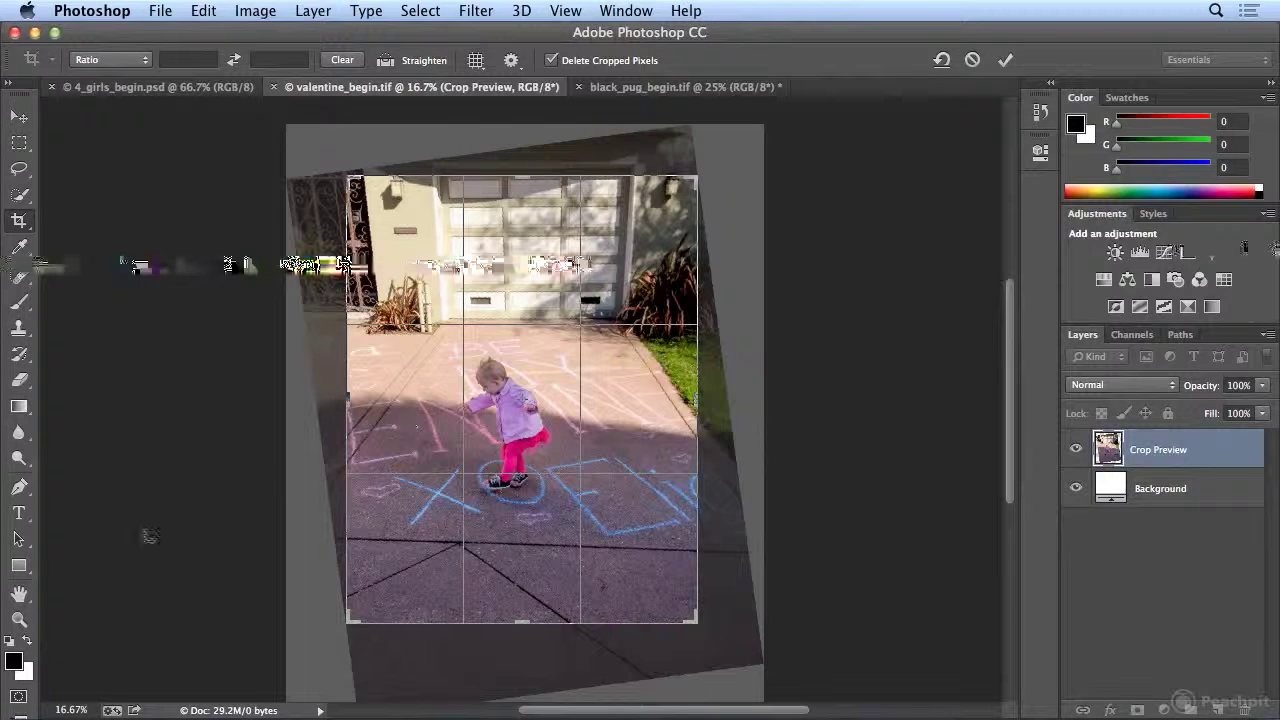
pyautogui.moveTo(209, 549)
pyautogui.mouseDown()
pyautogui.moveTo(221, 570)
pyautogui.moveTo(200, 540)
pyautogui.moveTo(221, 568)
pyautogui.mouseUp()
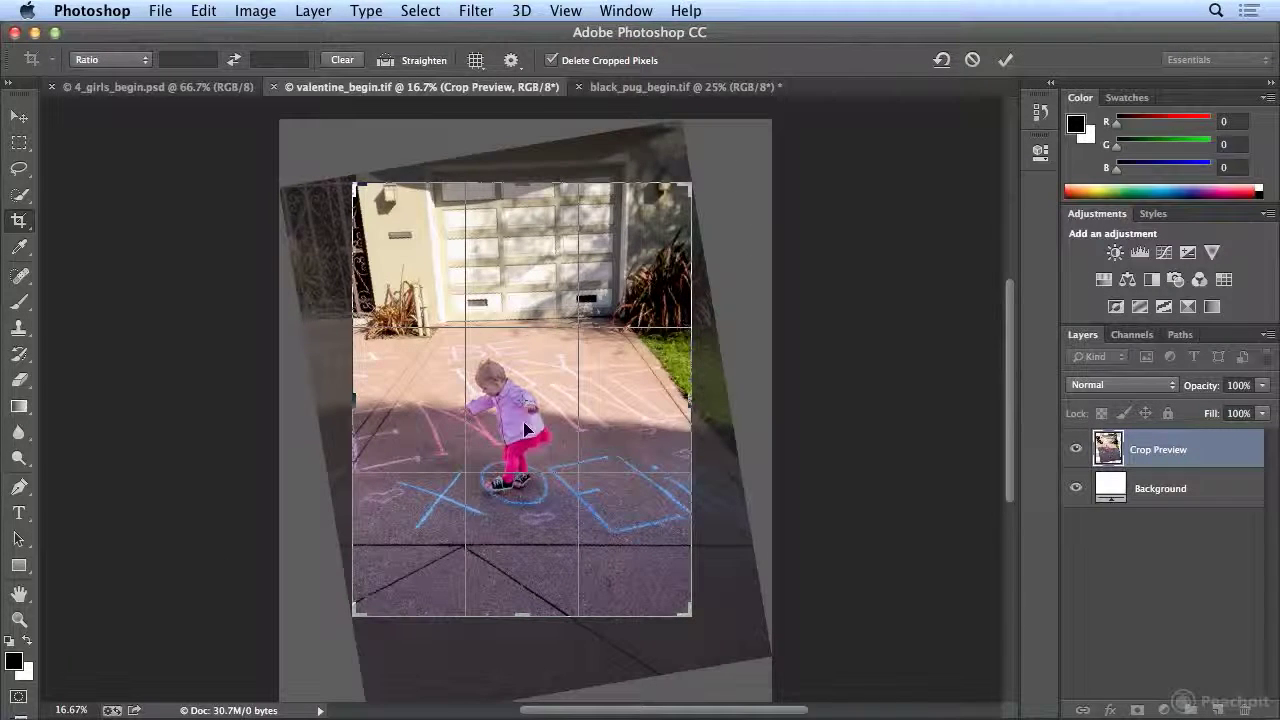
# - Widen the crop past the photo's rotated upper edges, trim the lower pavement, and apply the crop
pyautogui.moveTo(689, 186); pyautogui.dragTo(709, 173)
pyautogui.moveTo(517, 634); pyautogui.dragTo(520, 614)
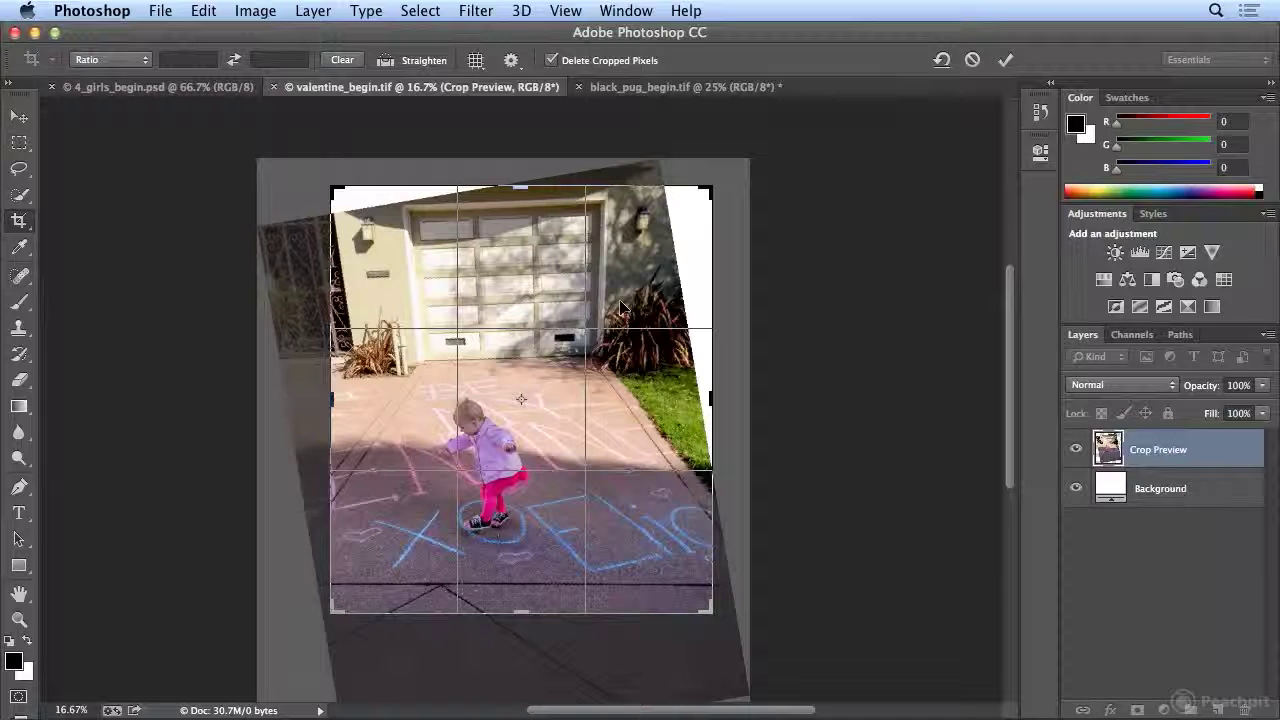
pyautogui.moveTo(710, 398); pyautogui.dragTo(706, 398)
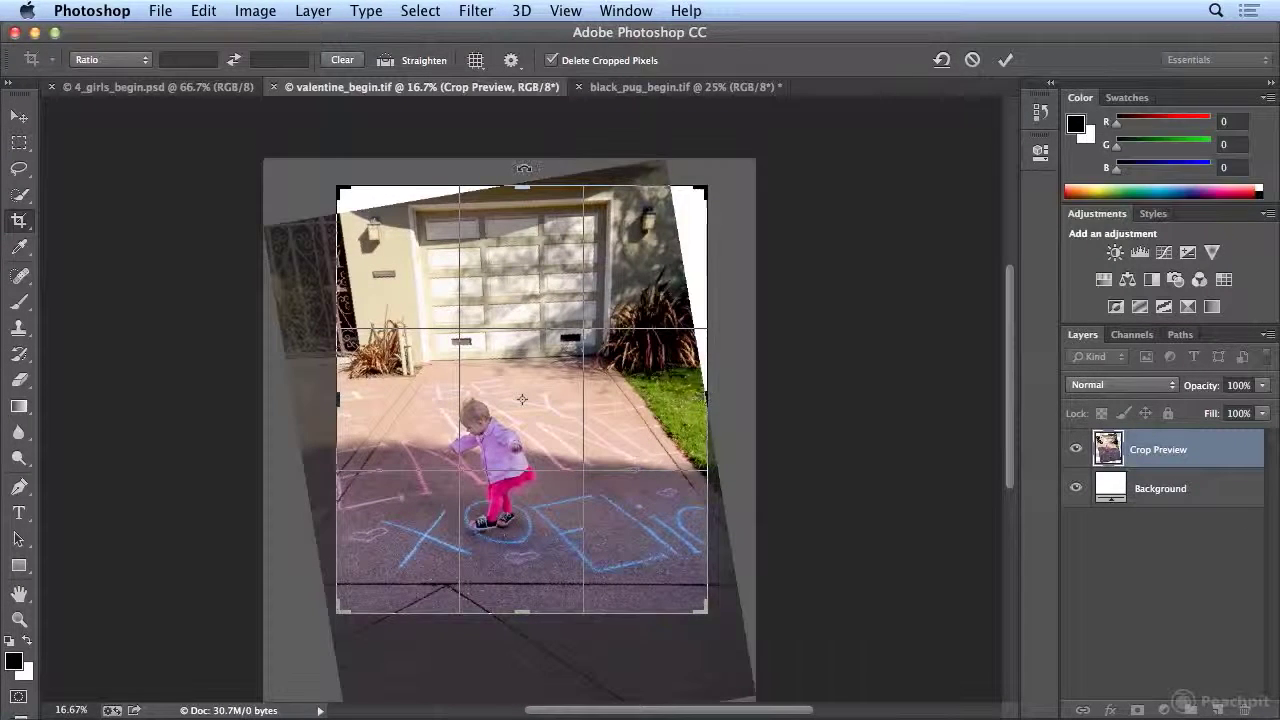
pyautogui.moveTo(523, 187); pyautogui.dragTo(523, 189)
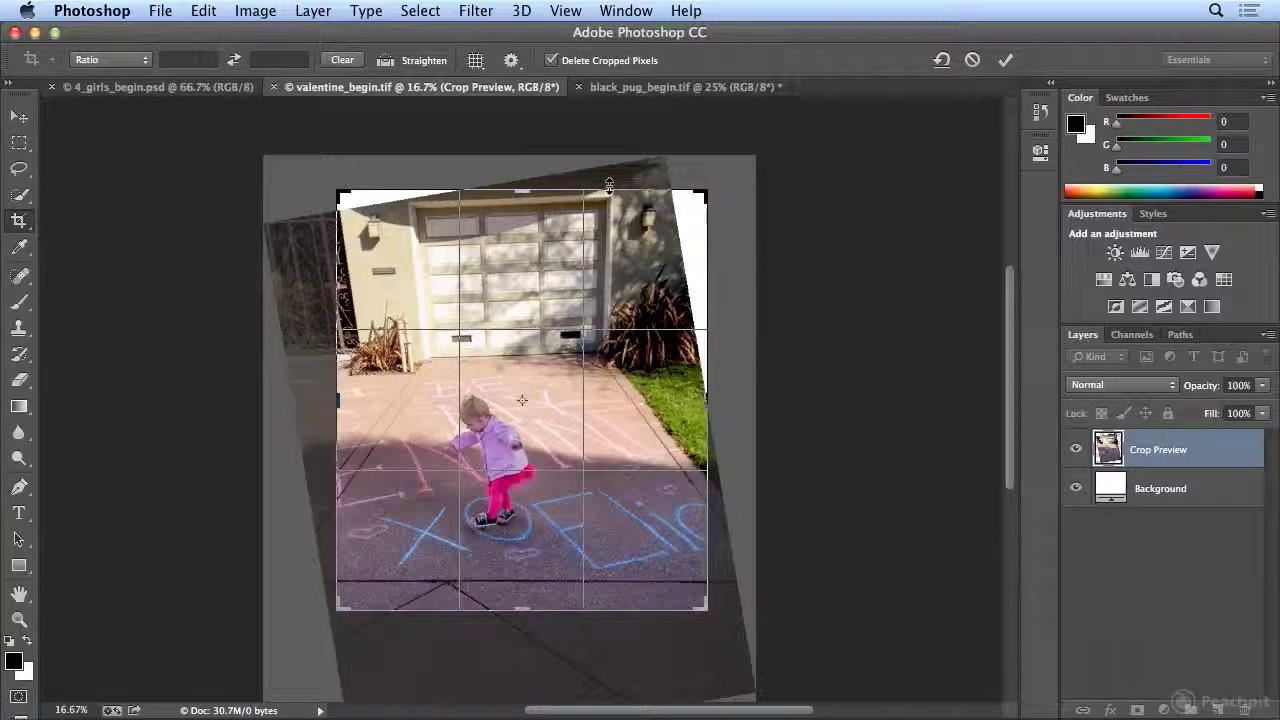
pyautogui.press('Return')
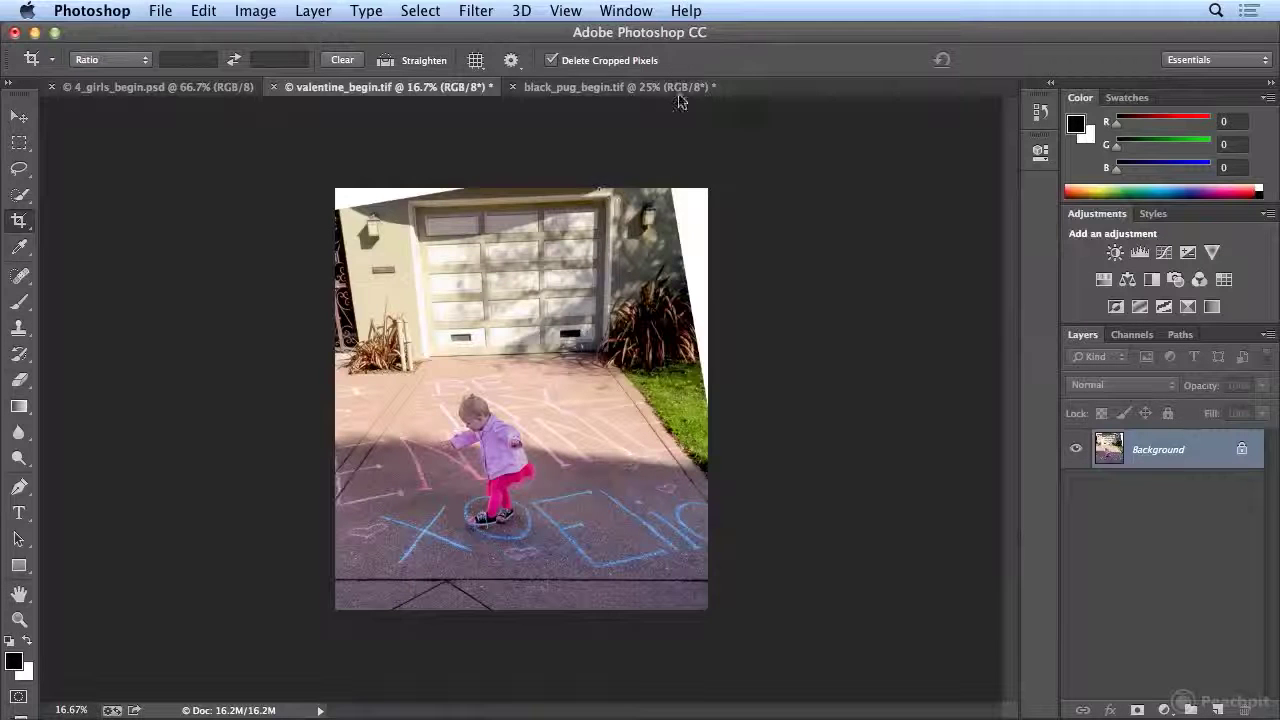
# - In black_pug_begin.tif, step back to the uncropped photo and step forward to the cropped version
pyautogui.click(623, 87)
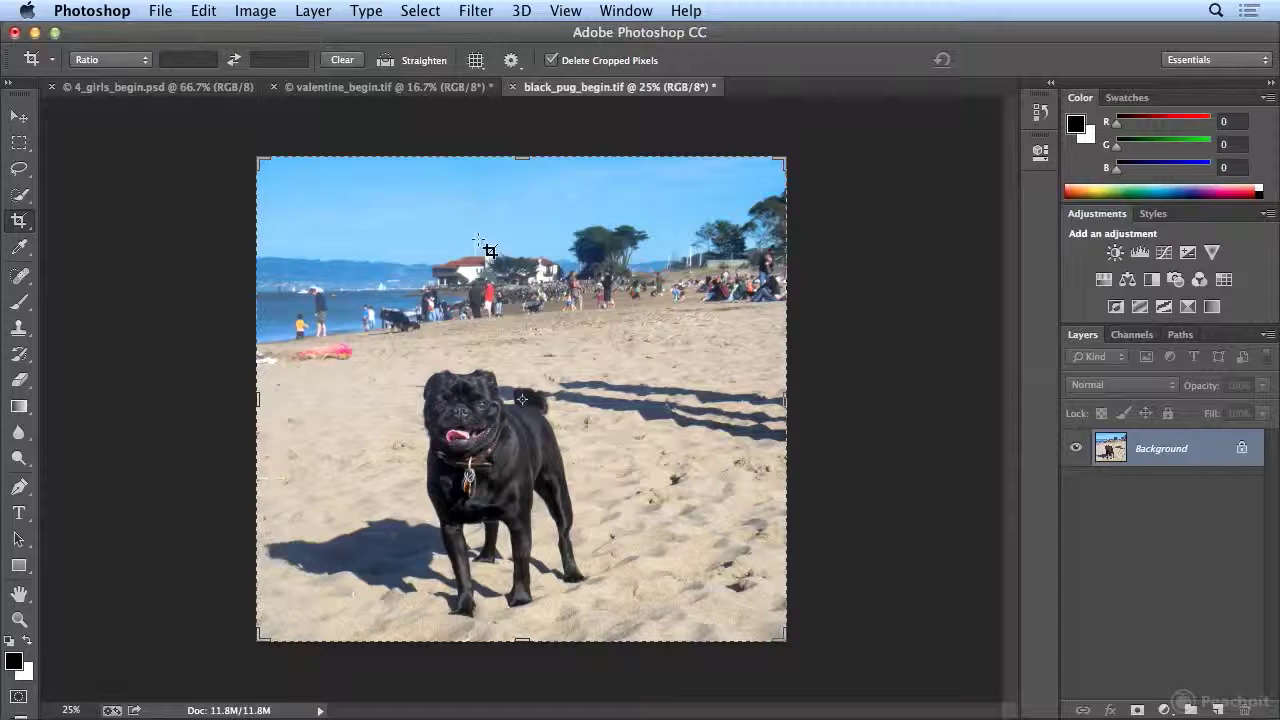
pyautogui.click(203, 10)
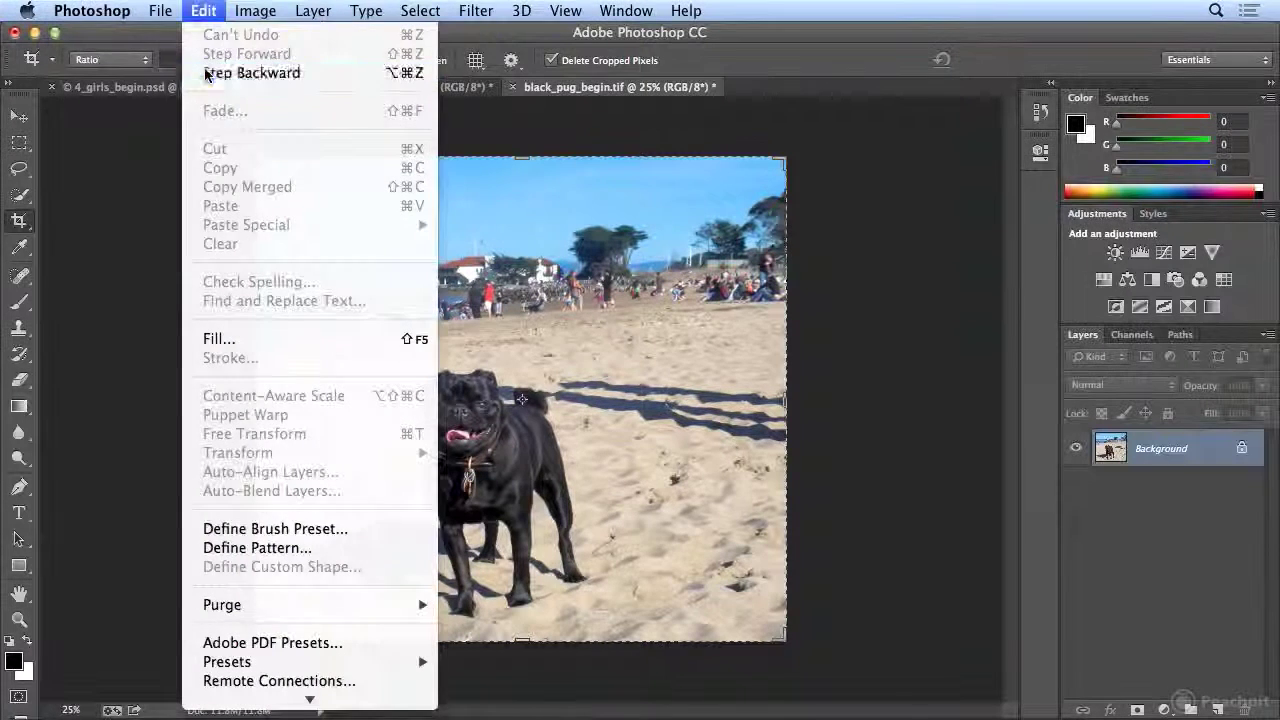
pyautogui.click(206, 72)
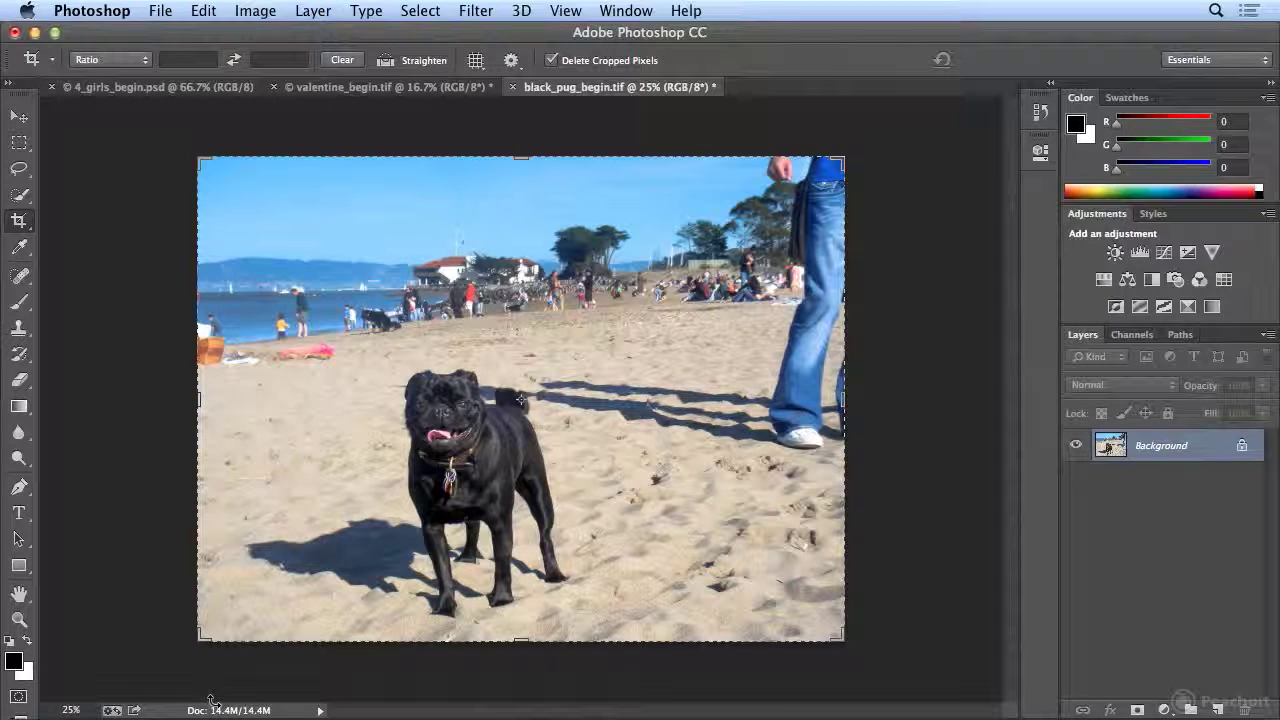
pyautogui.click(203, 12)
pyautogui.click(205, 53)
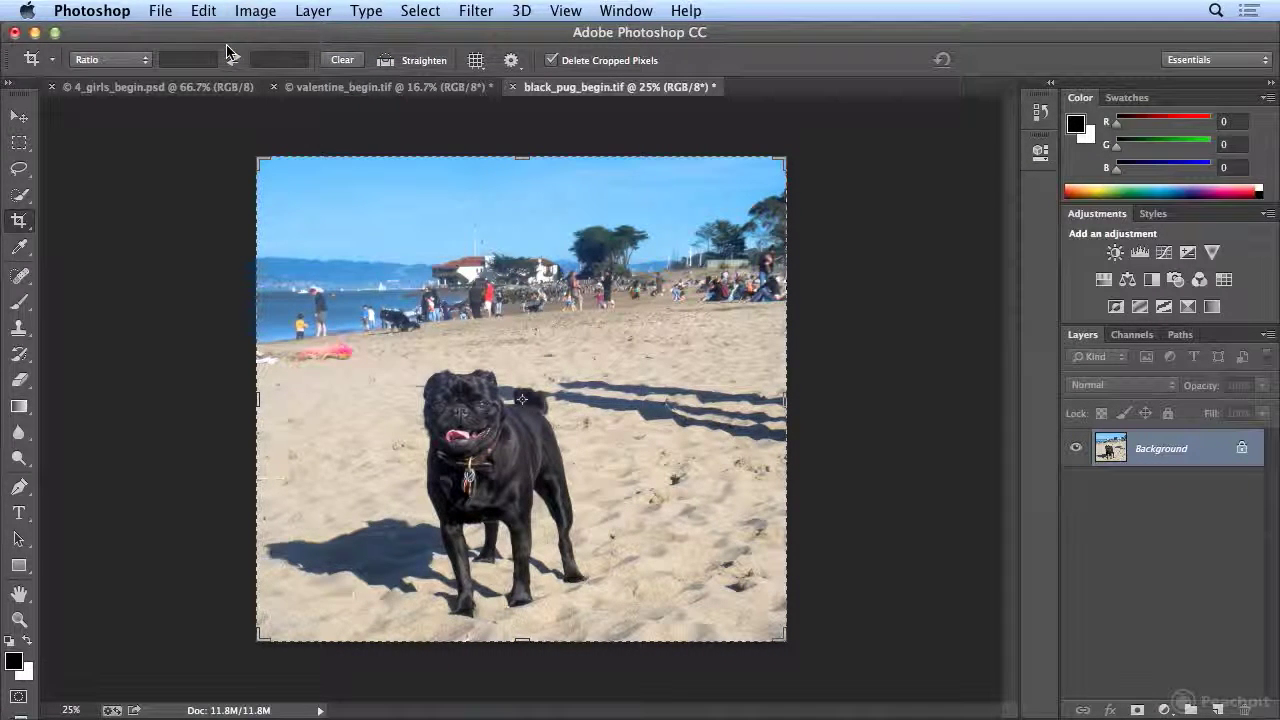
# - In valentine_begin.tif, step back to the original photo and step forward to the rotated crop
pyautogui.click(315, 87)
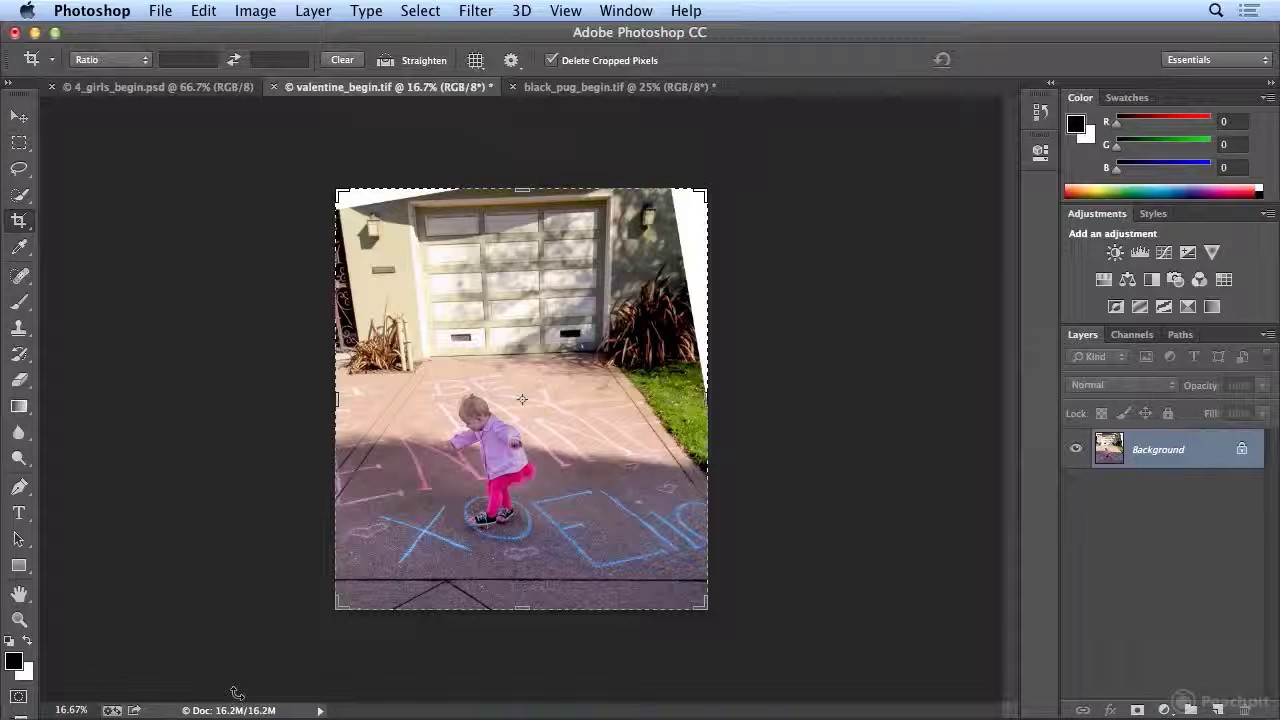
pyautogui.click(202, 11)
pyautogui.click(210, 73)
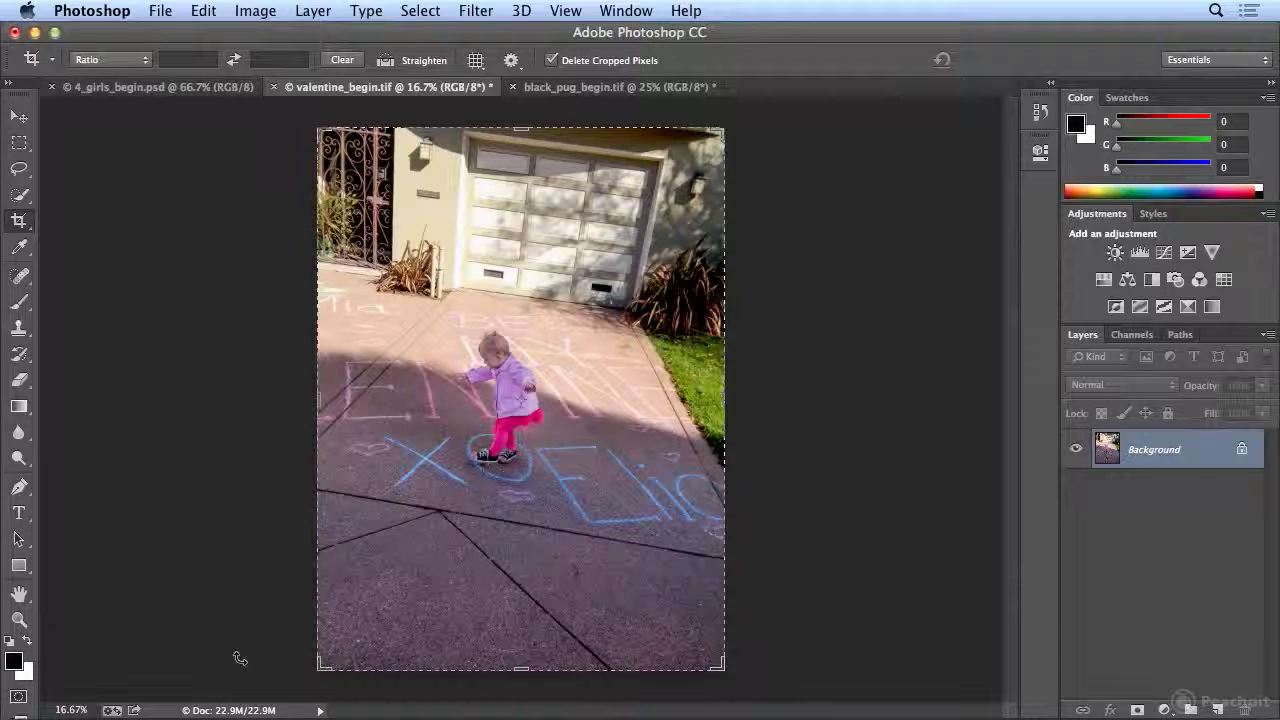
pyautogui.click(208, 10)
pyautogui.click(230, 54)
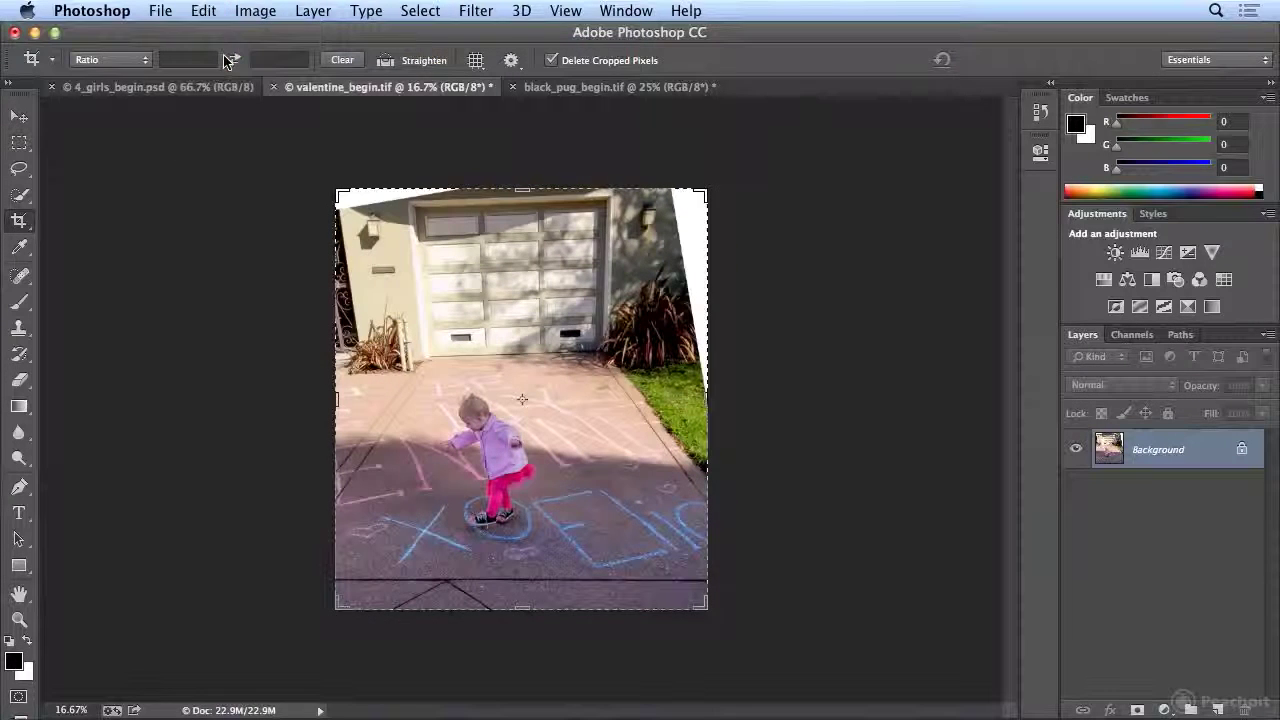
pyautogui.press('Return')
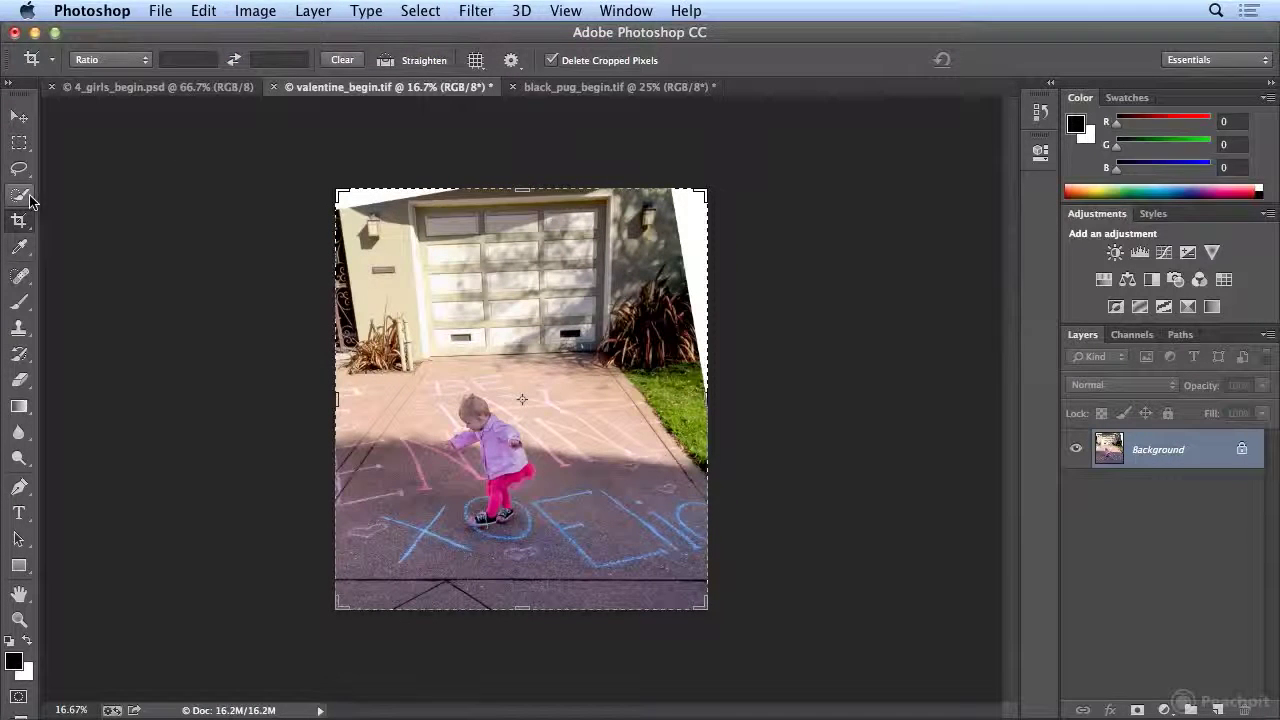
# - Select both blank white wedges along the upper and right edges of the valentine photo with the Quick Selection tool
pyautogui.click(19, 194)
pyautogui.moveTo(688, 205); pyautogui.dragTo(702, 395)
pyautogui.moveTo(378, 192); pyautogui.dragTo(353, 196)
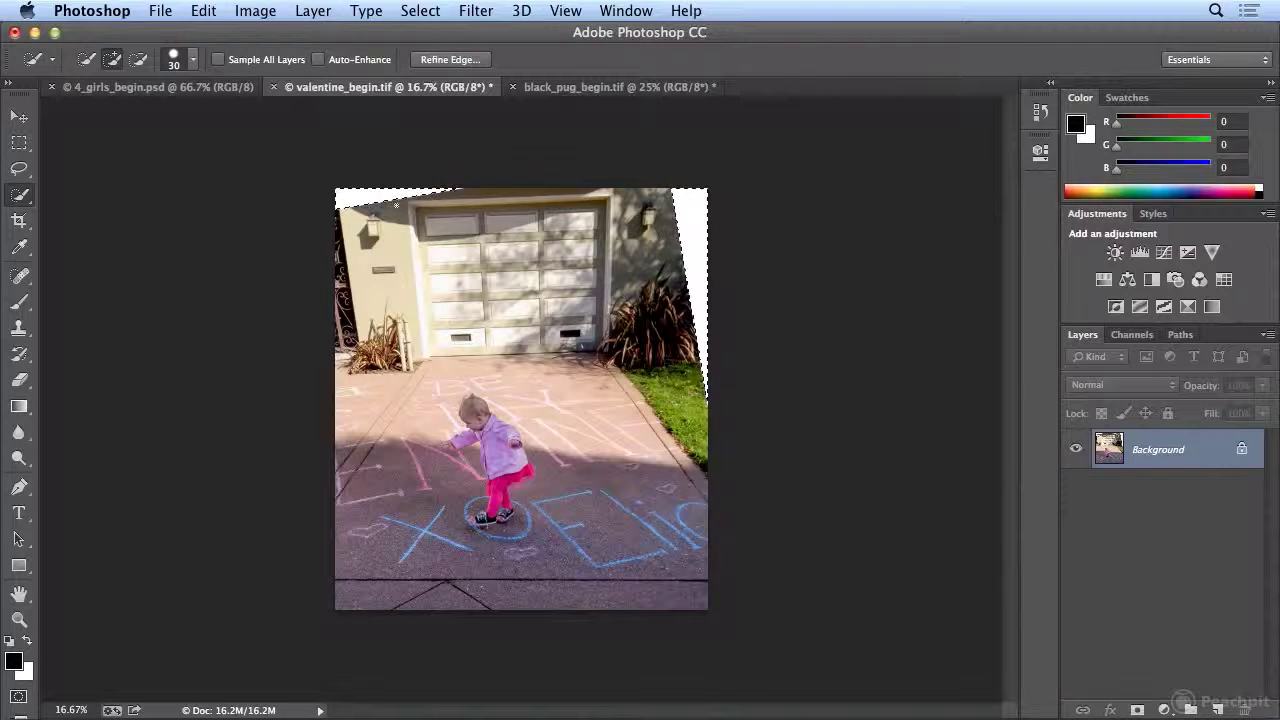
# - Expand the selection of the white wedges by 10 pixels
pyautogui.click(414, 12)
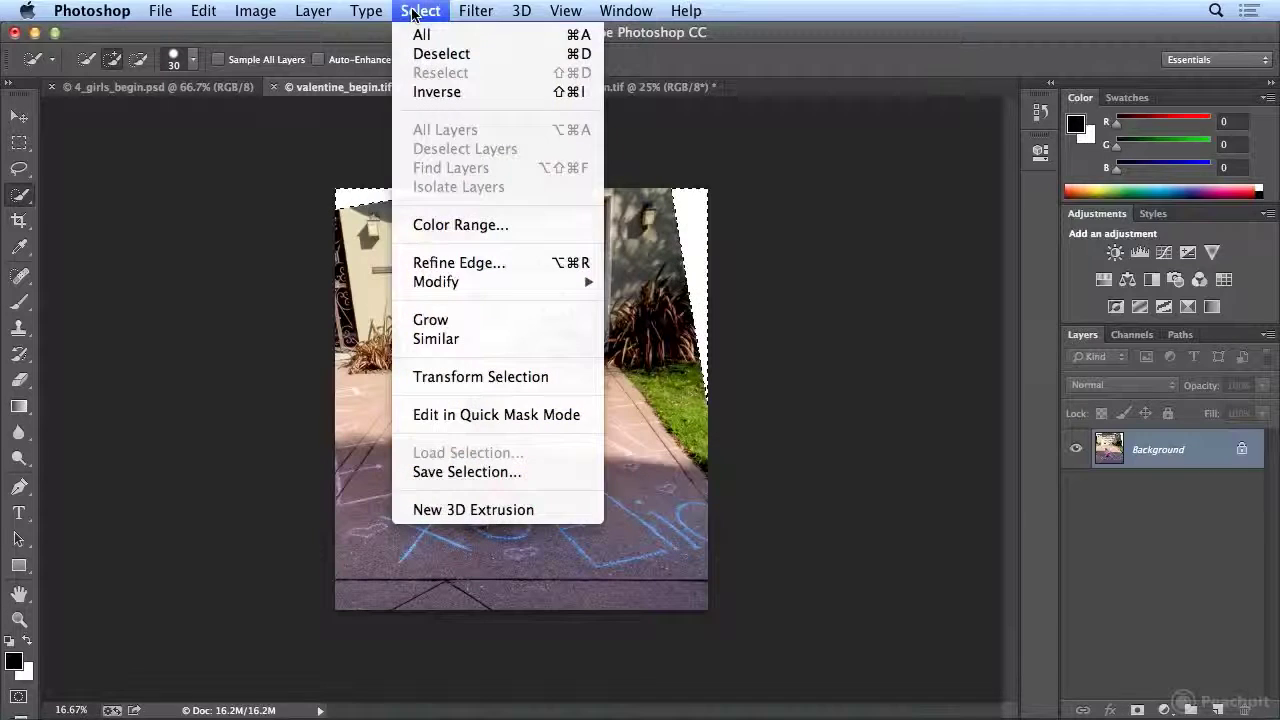
pyautogui.moveTo(486, 282)
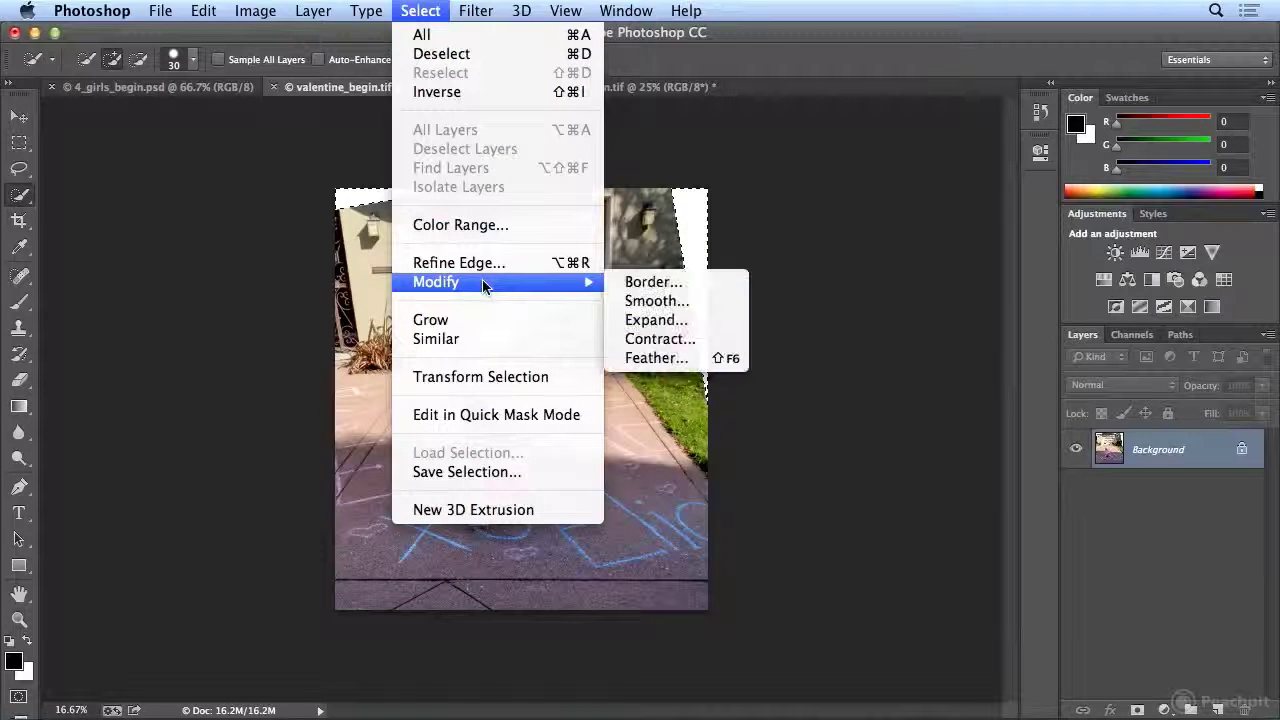
pyautogui.click(738, 319)
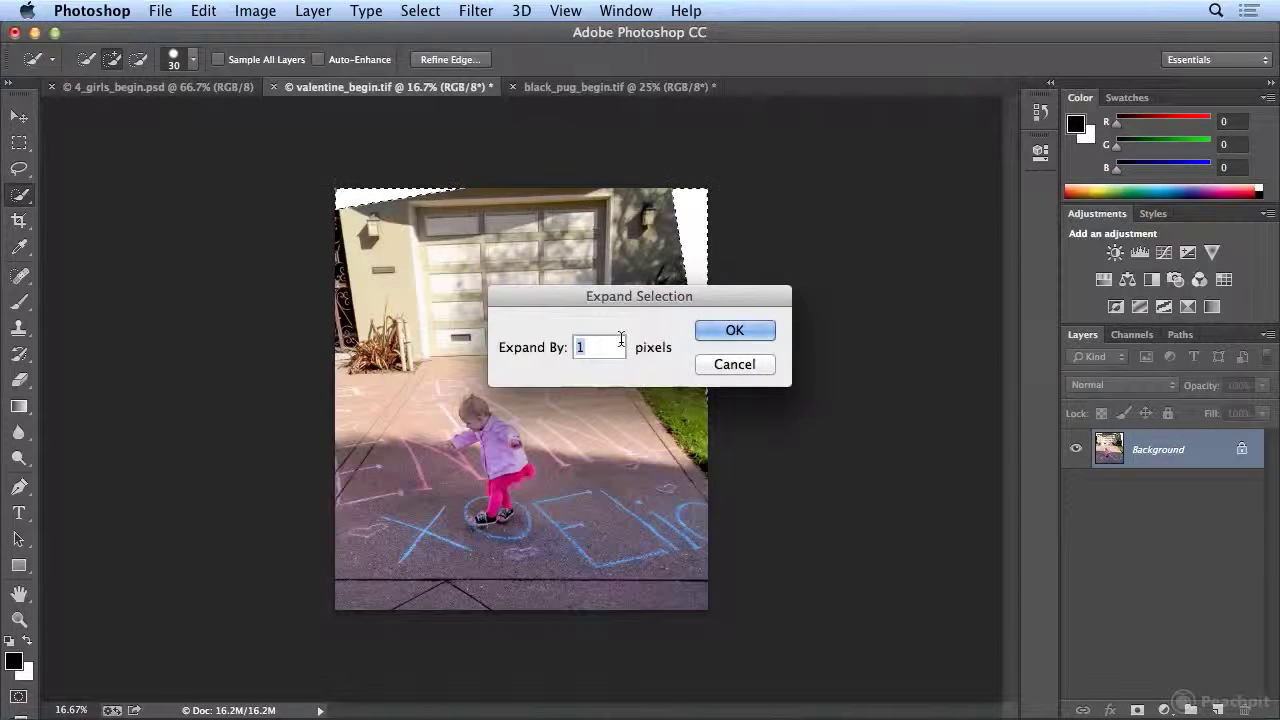
pyautogui.write('10')
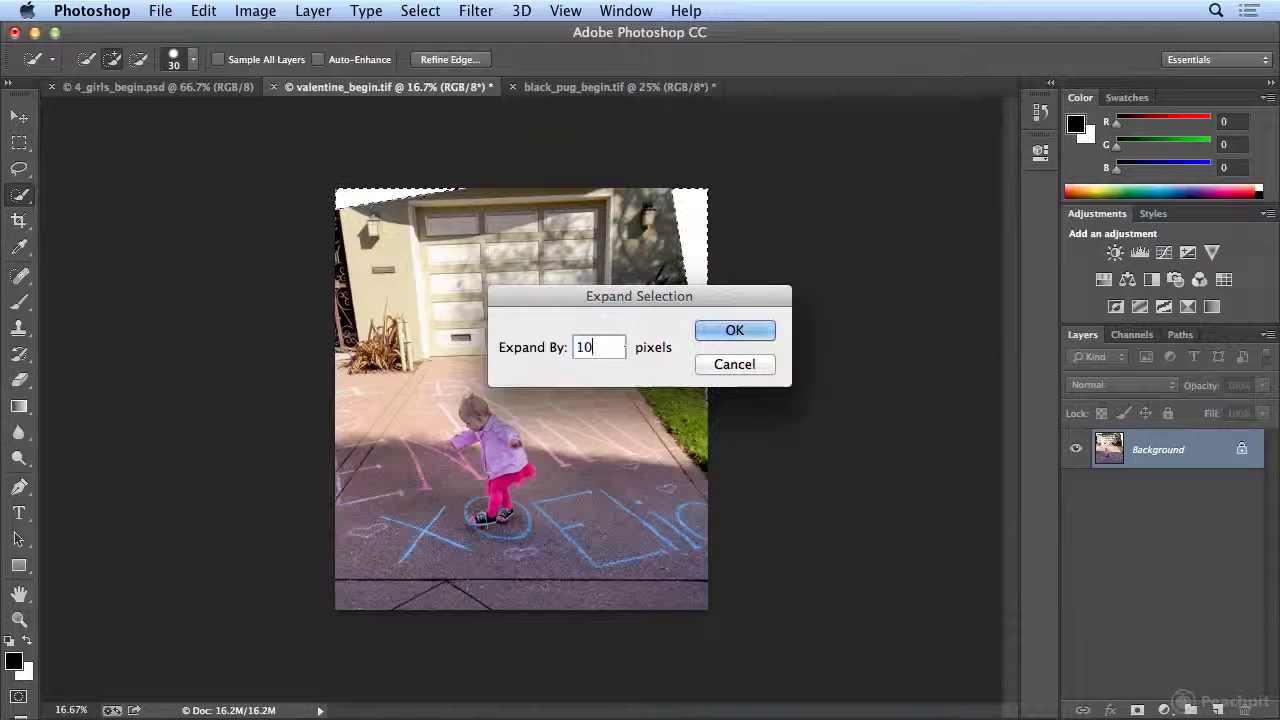
pyautogui.click(726, 330)
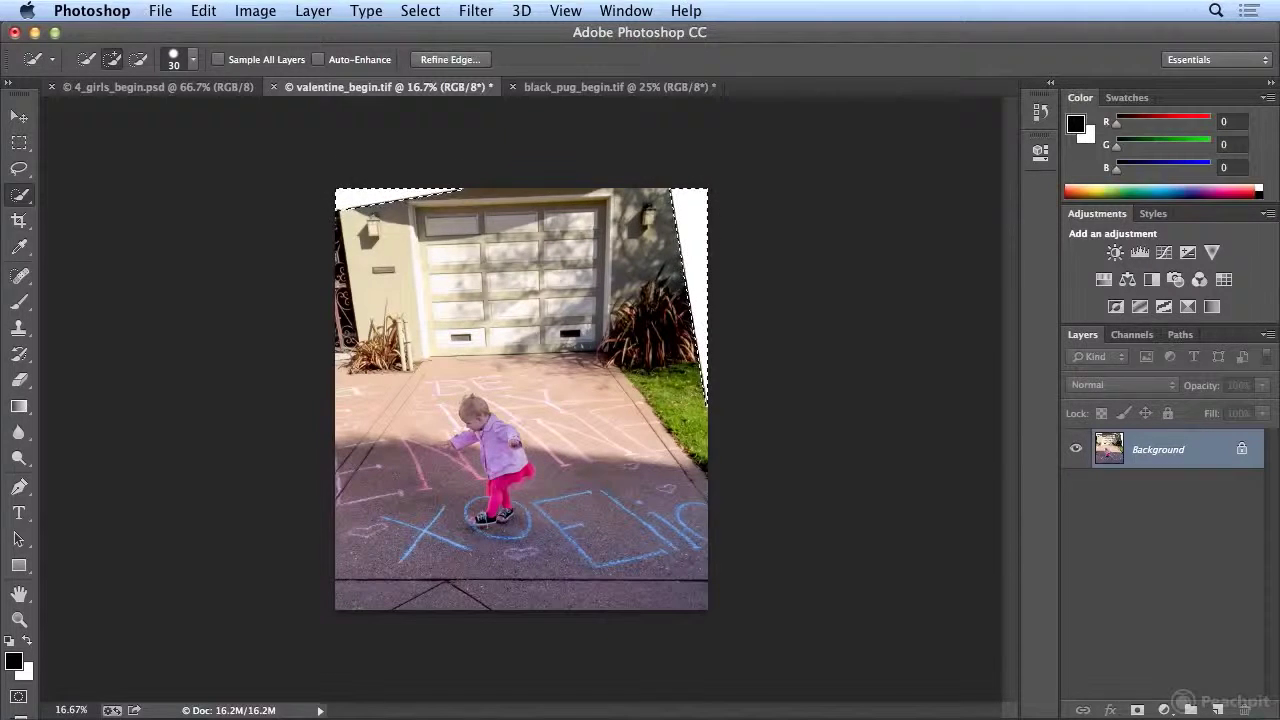
# - Fill the selected white wedges of the valentine photo with content matching the surrounding image and clear the selection
pyautogui.click(203, 10)
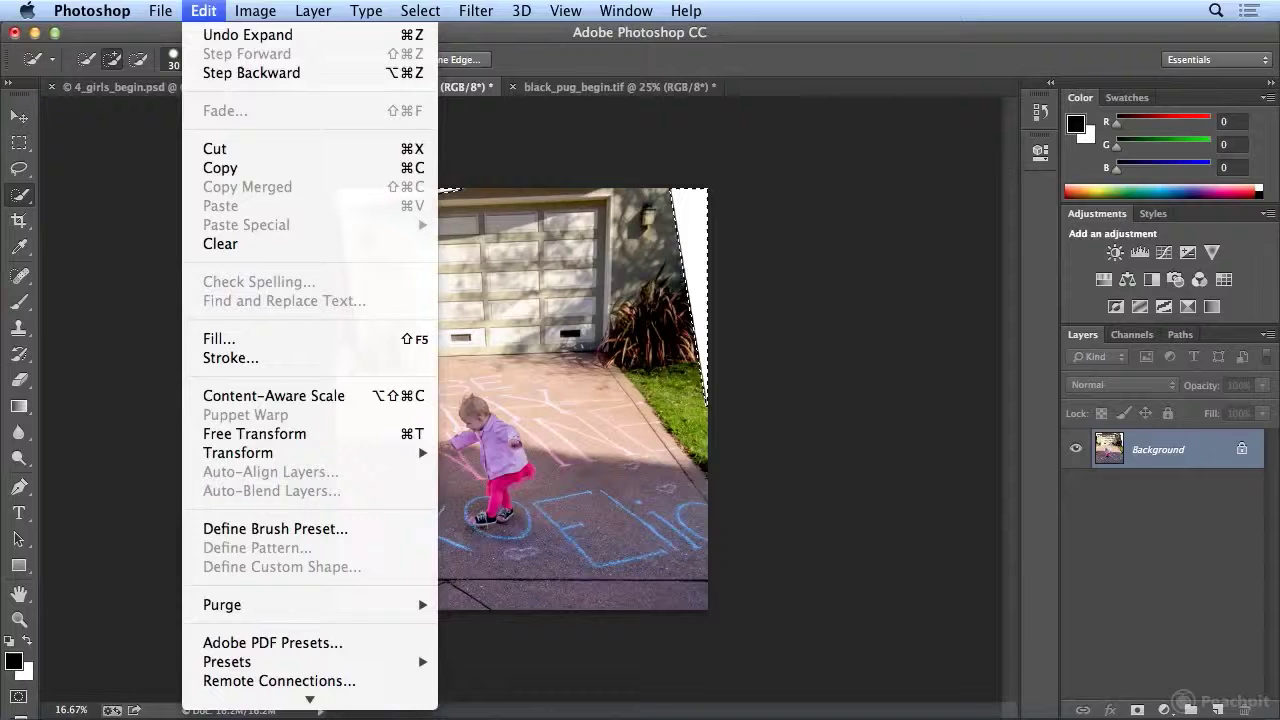
pyautogui.click(252, 337)
pyautogui.click(762, 254)
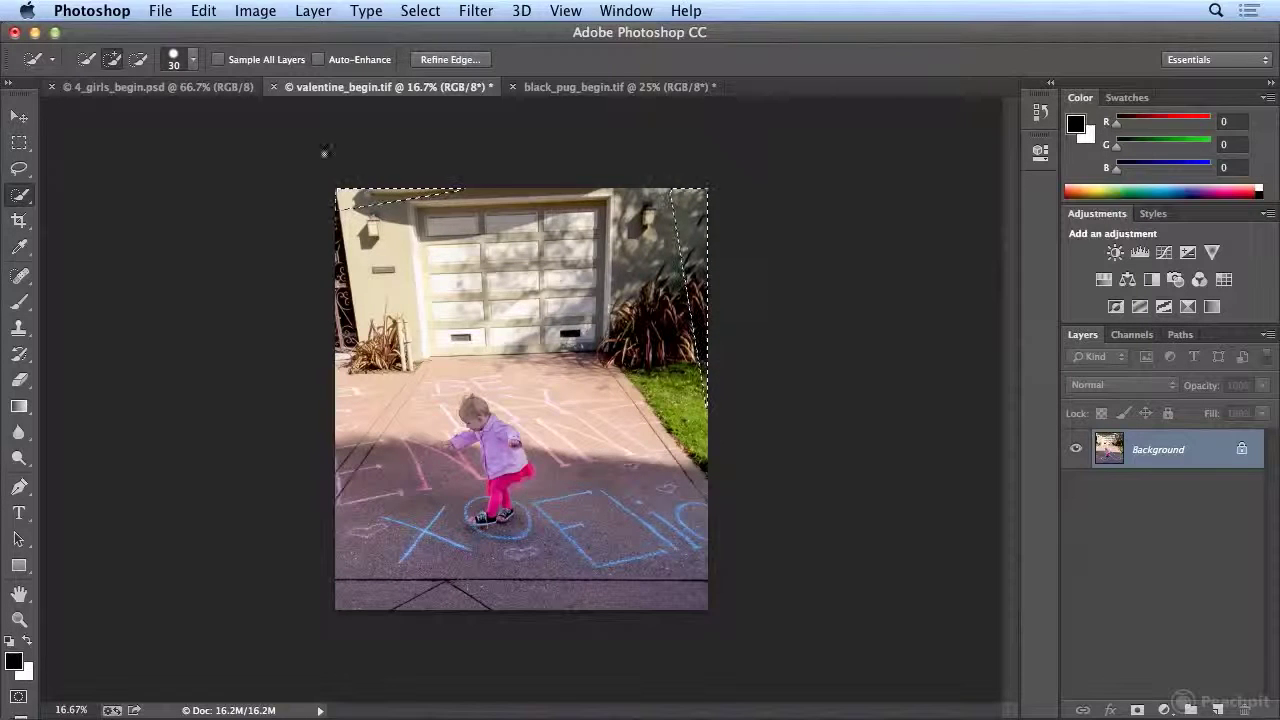
pyautogui.click(421, 10)
pyautogui.click(445, 54)
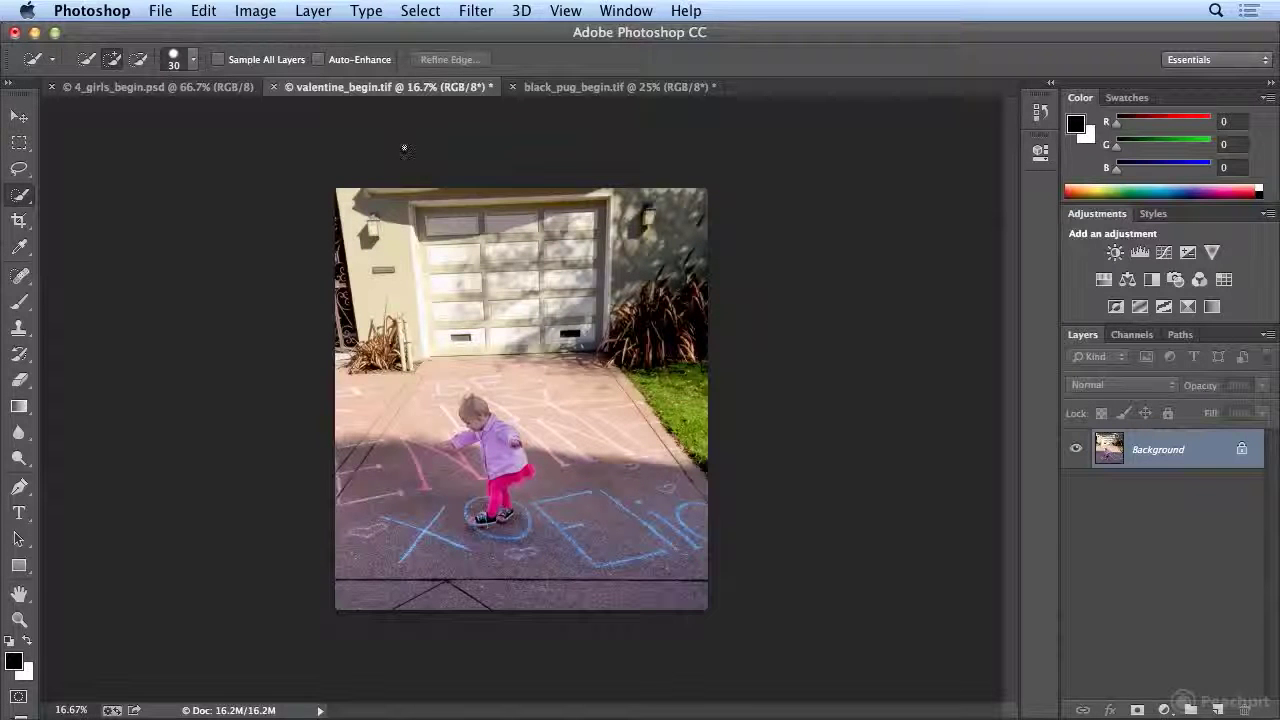
# - Switch to 4_girls_begin.psd and run the automated Crop and Straighten Photos command on the scan
pyautogui.click(135, 88)
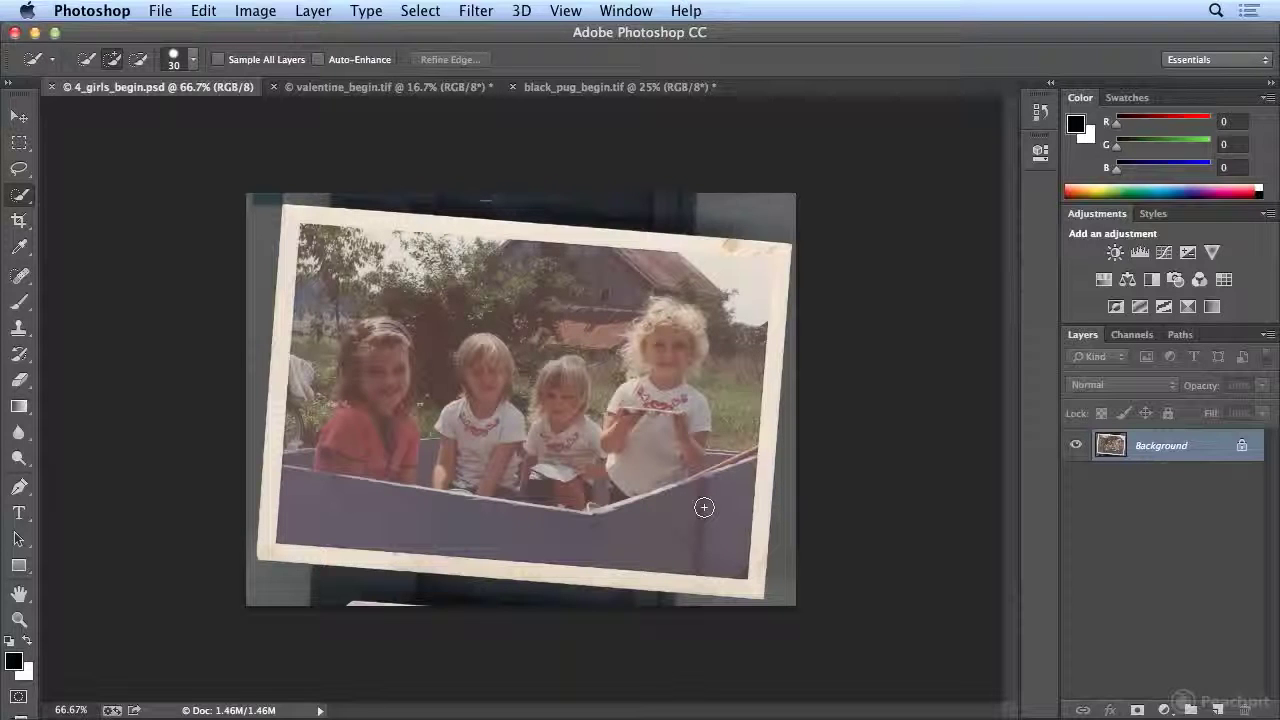
pyautogui.click(166, 16)
pyautogui.moveTo(218, 452)
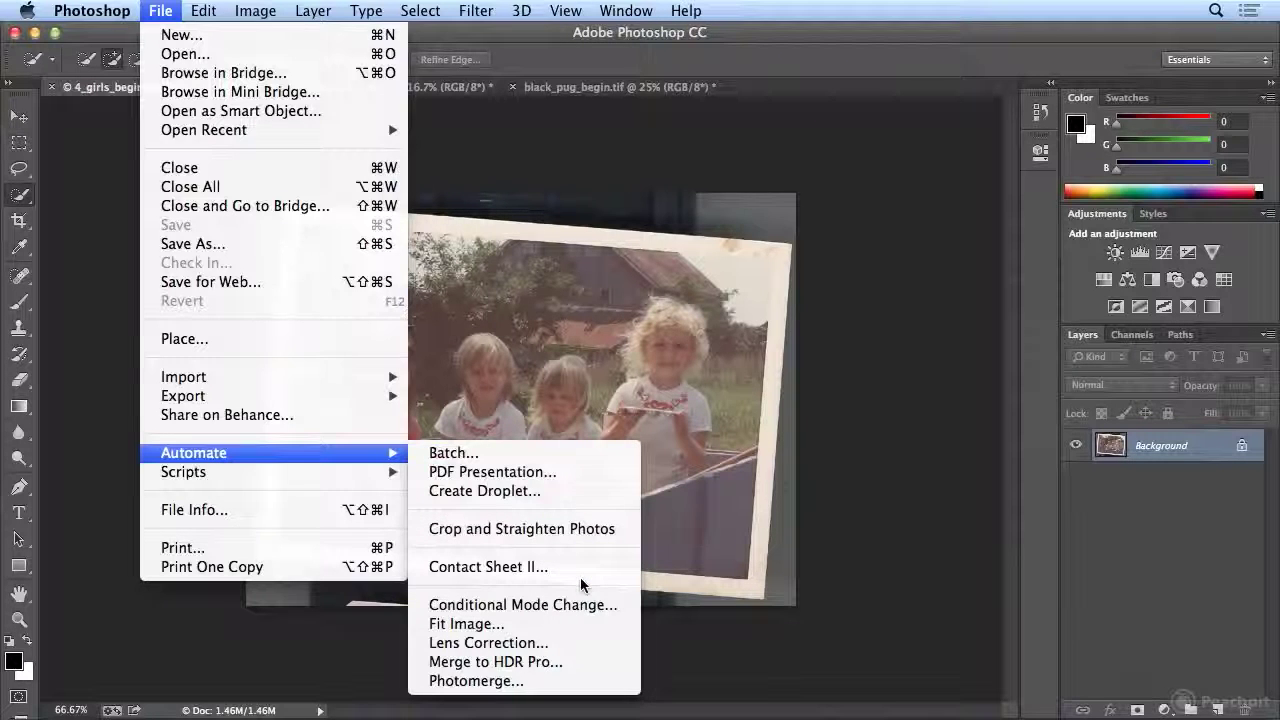
pyautogui.click(630, 530)
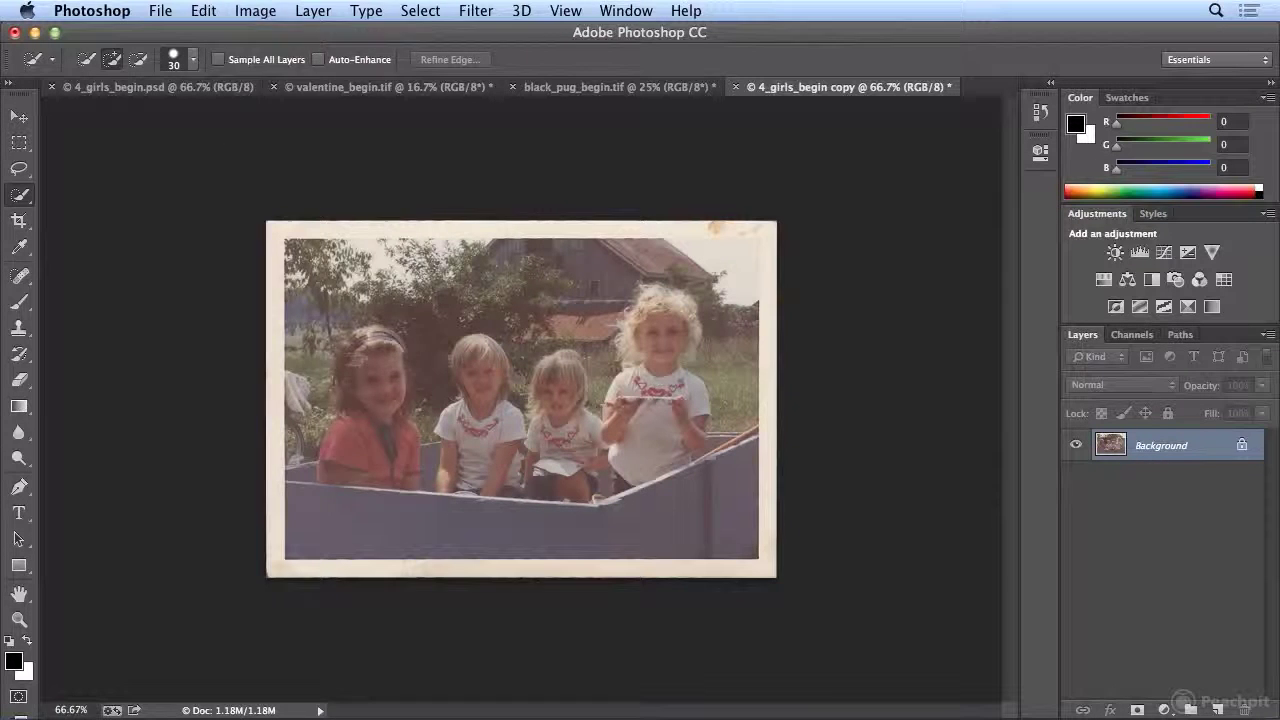
# - Apply Auto Color, Auto Tone and Auto Contrast to the straightened copy of the four girls photo
pyautogui.click(255, 10)
pyautogui.click(274, 148)
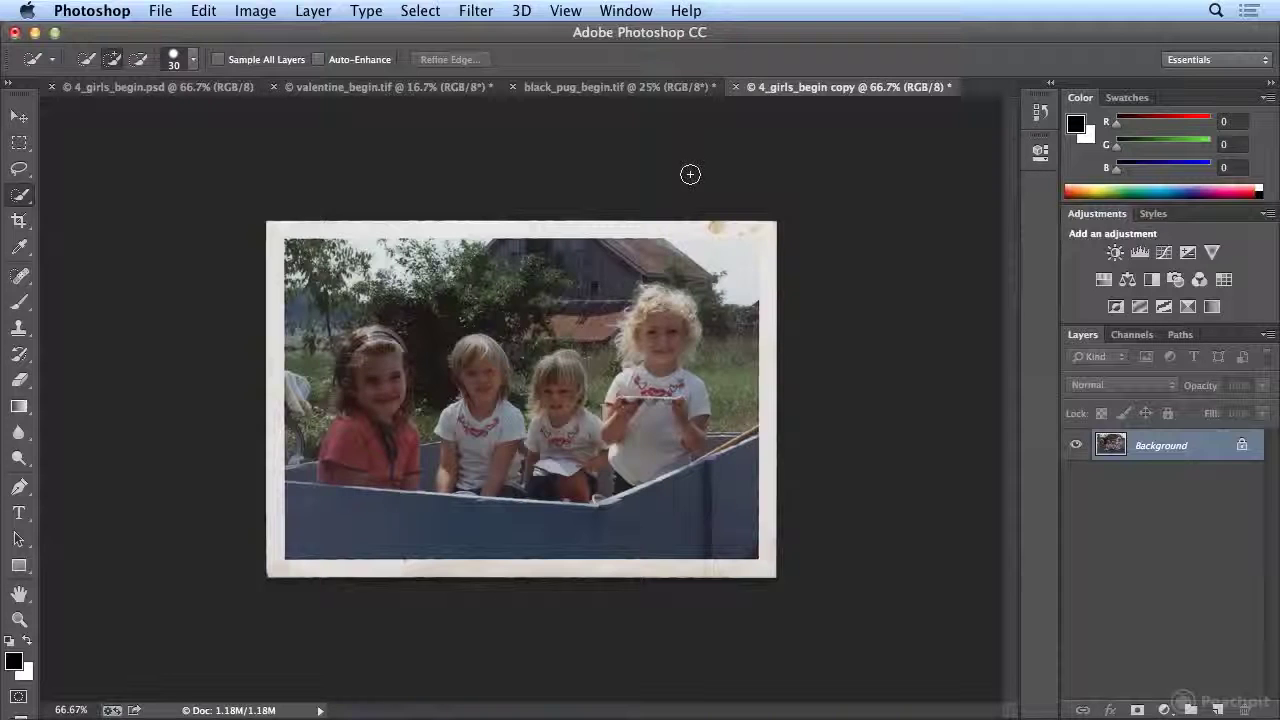
pyautogui.click(268, 12)
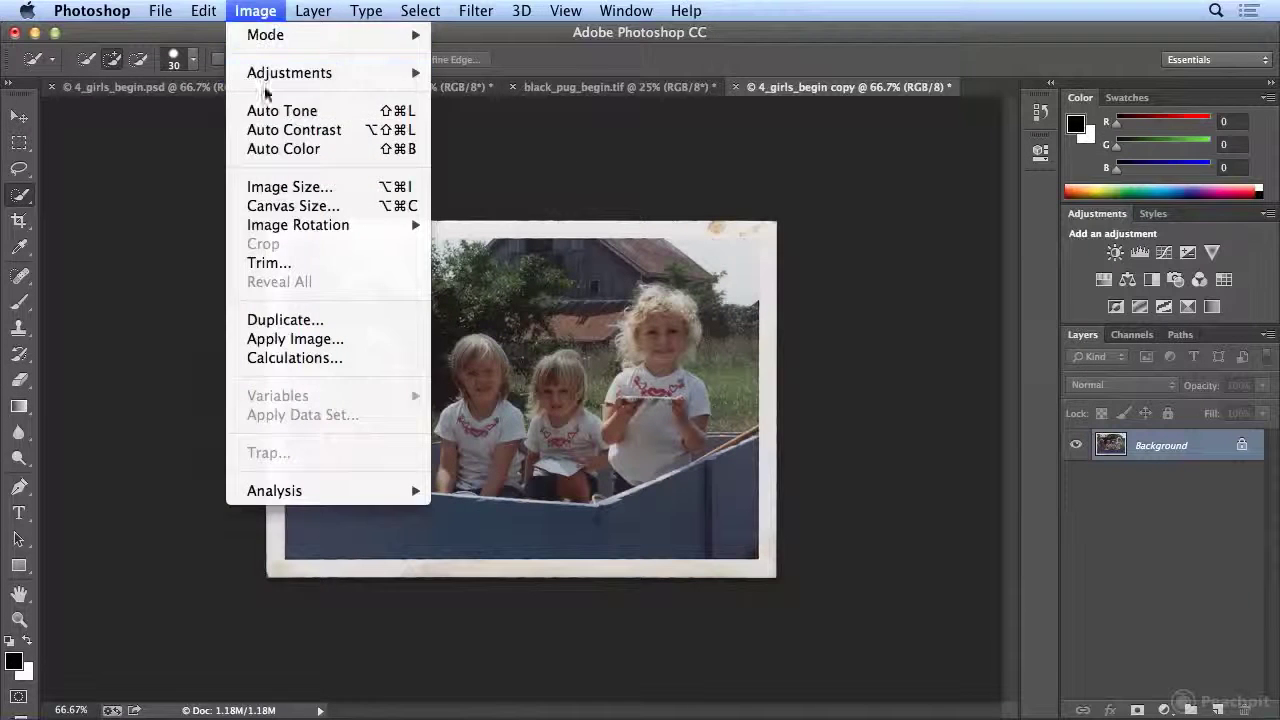
pyautogui.click(266, 110)
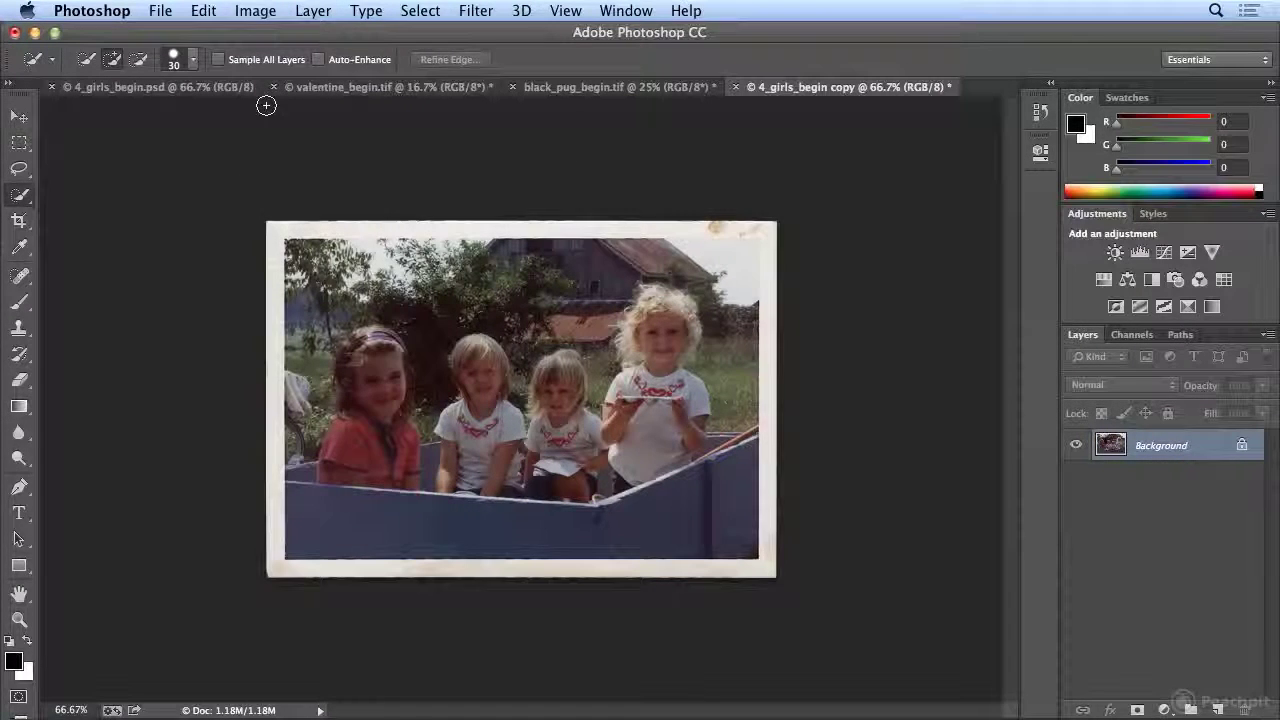
pyautogui.click(255, 11)
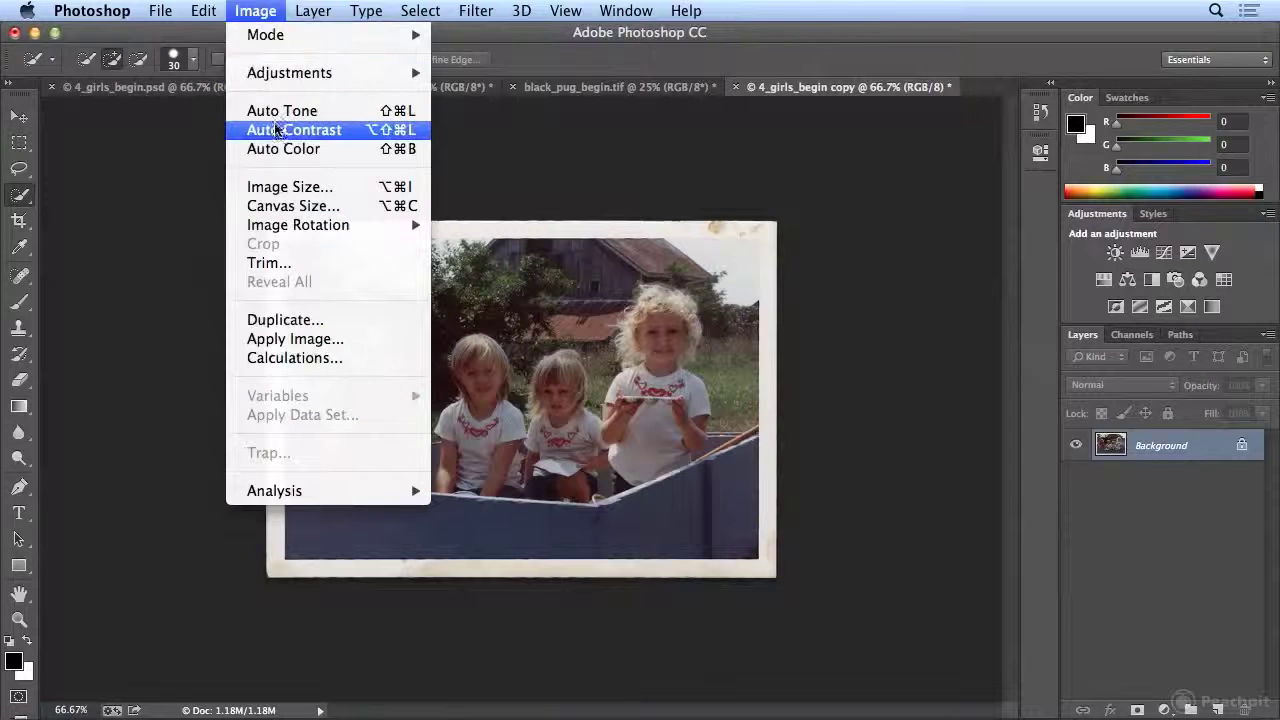
pyautogui.click(277, 130)
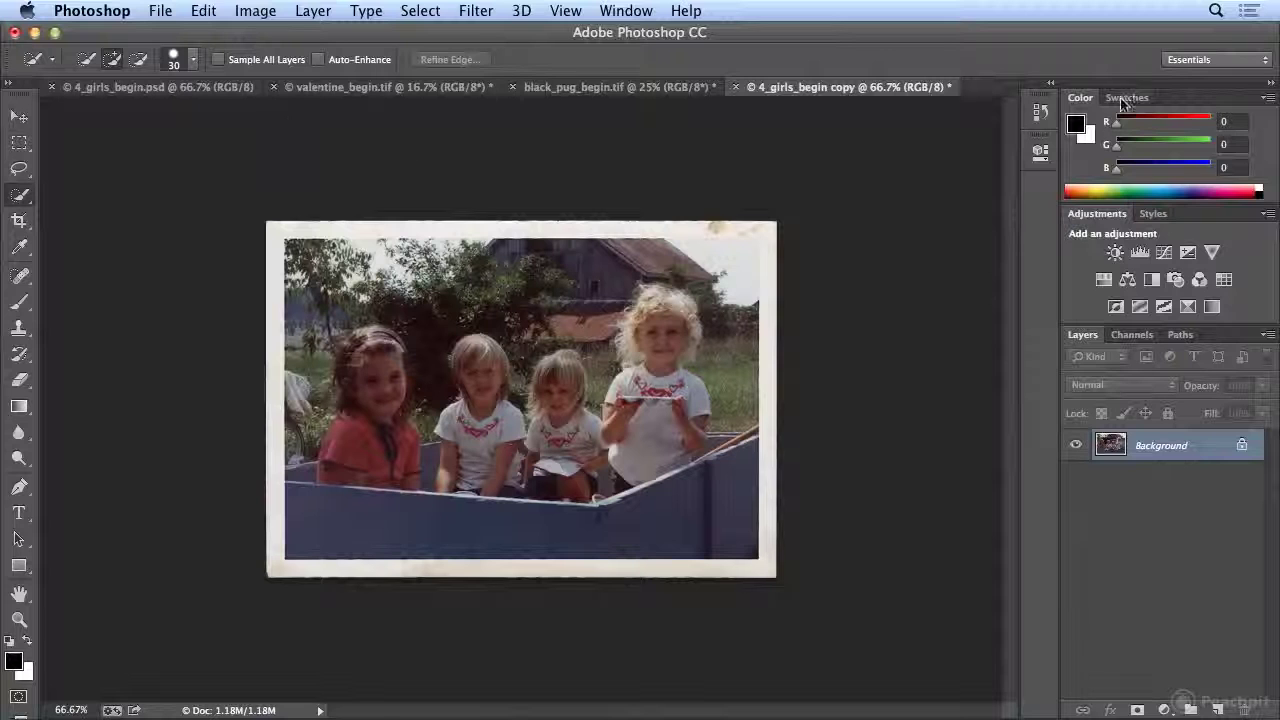
# - Enlarge the history list and compare the Crop state and the original snapshot with the Auto Contrast state
pyautogui.click(1040, 112)
pyautogui.moveTo(1014, 198); pyautogui.dragTo(1010, 462)
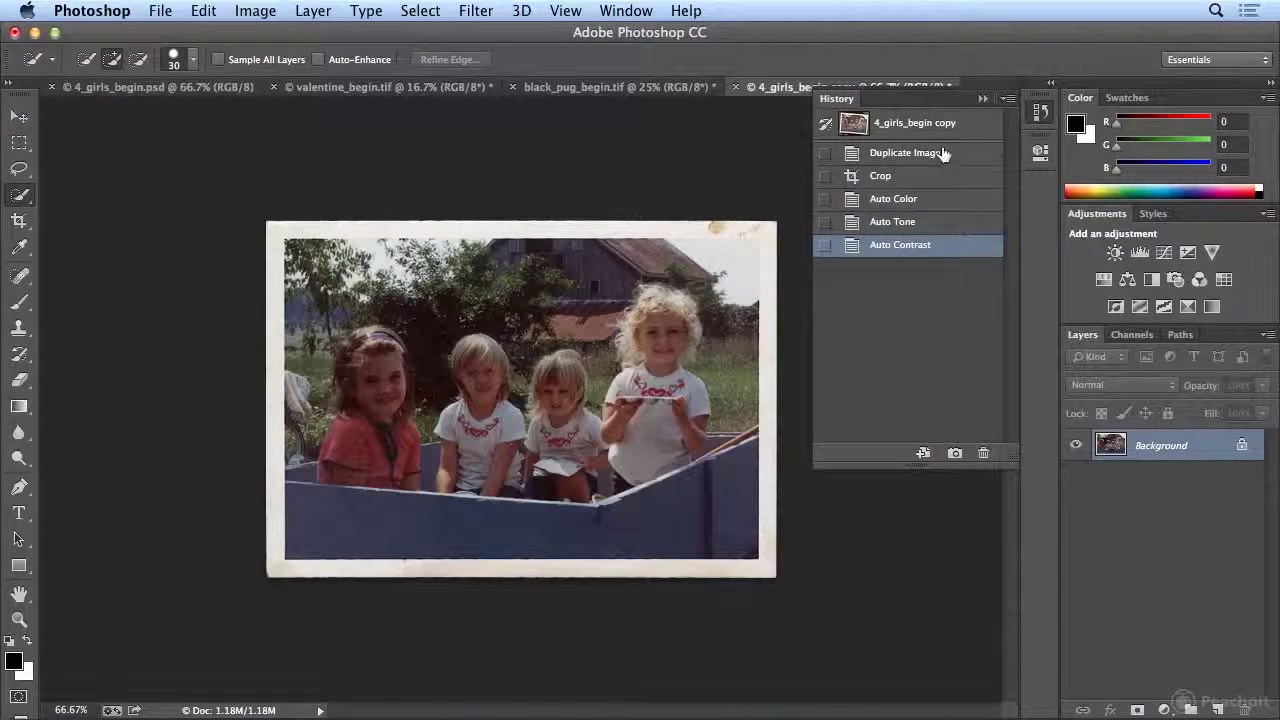
pyautogui.click(929, 182)
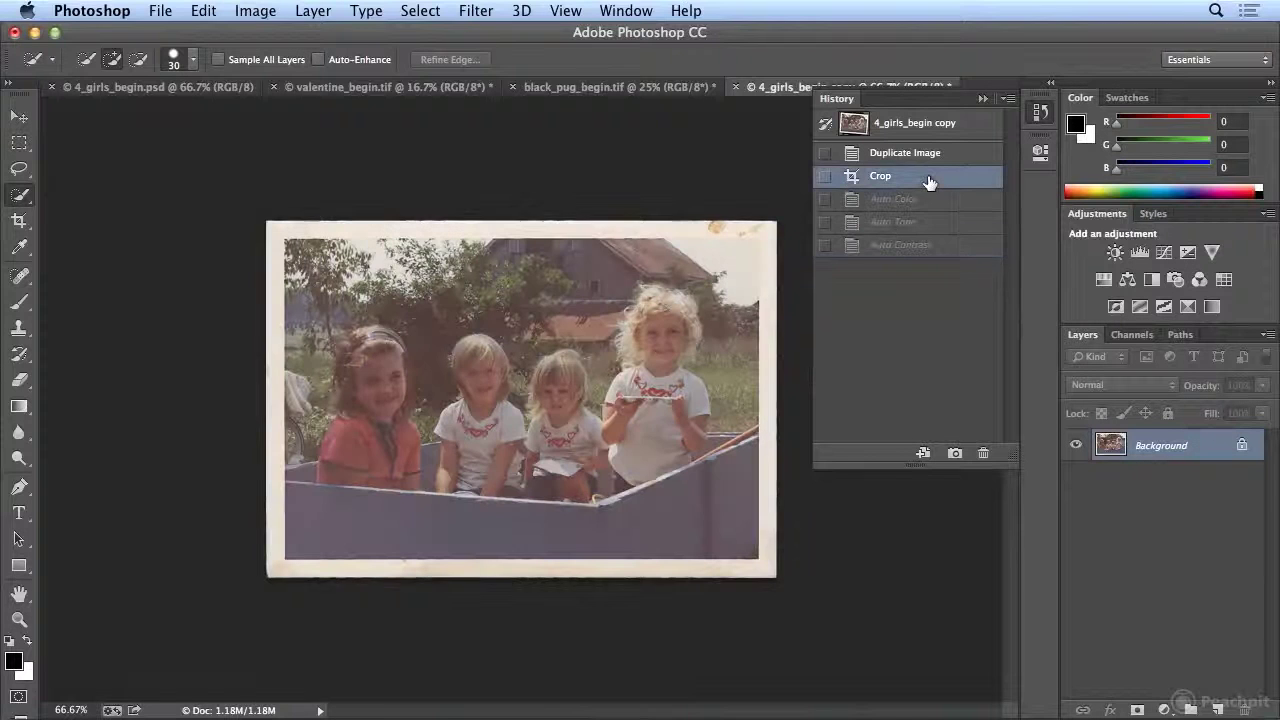
pyautogui.click(925, 250)
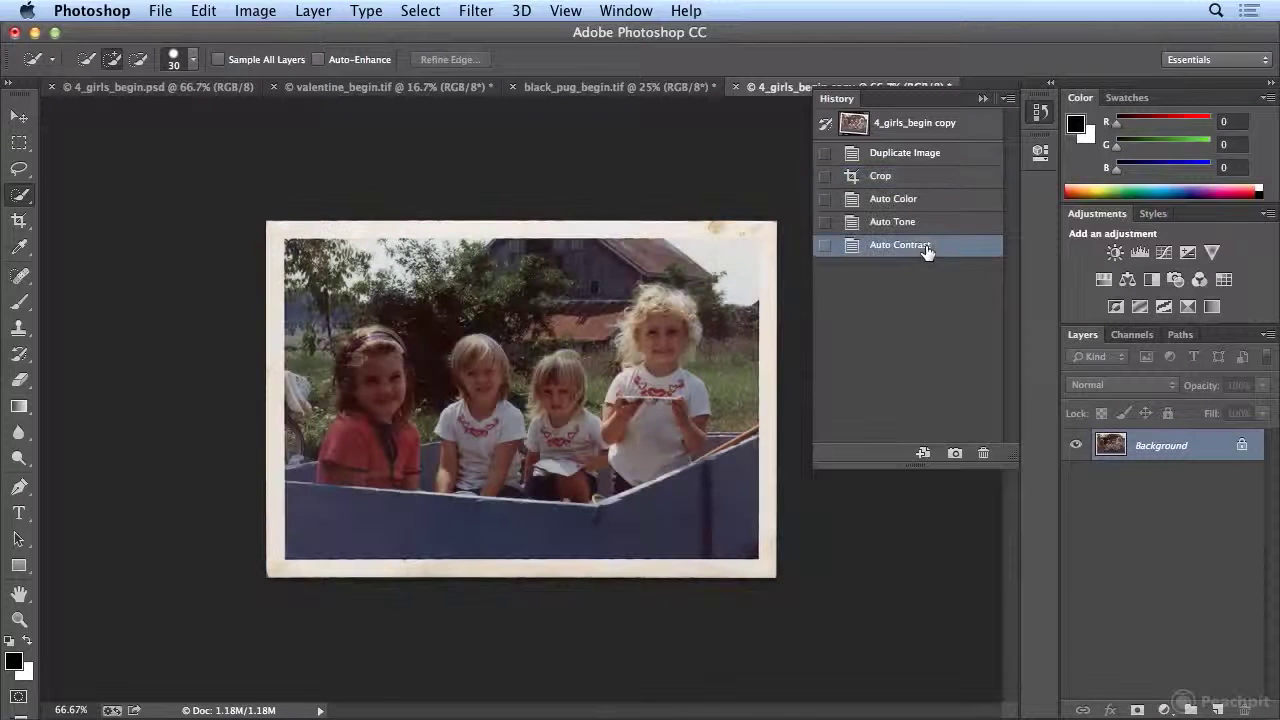
pyautogui.click(938, 131)
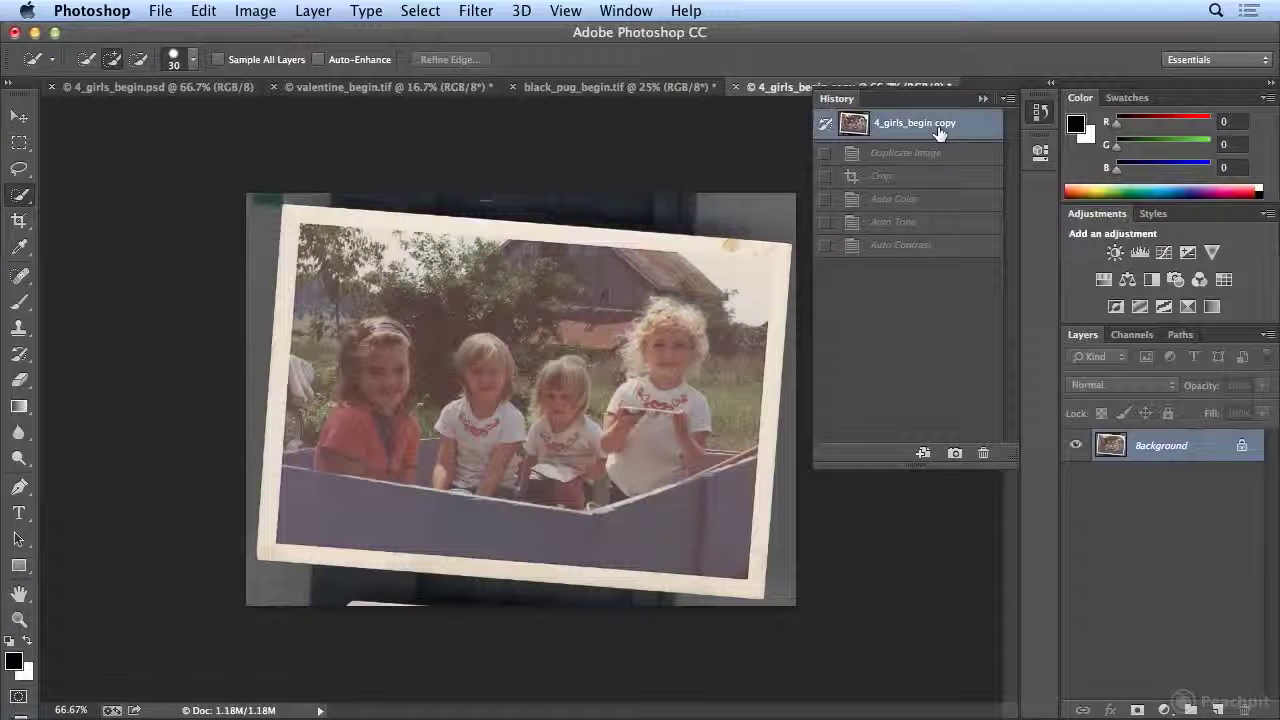
pyautogui.click(925, 250)
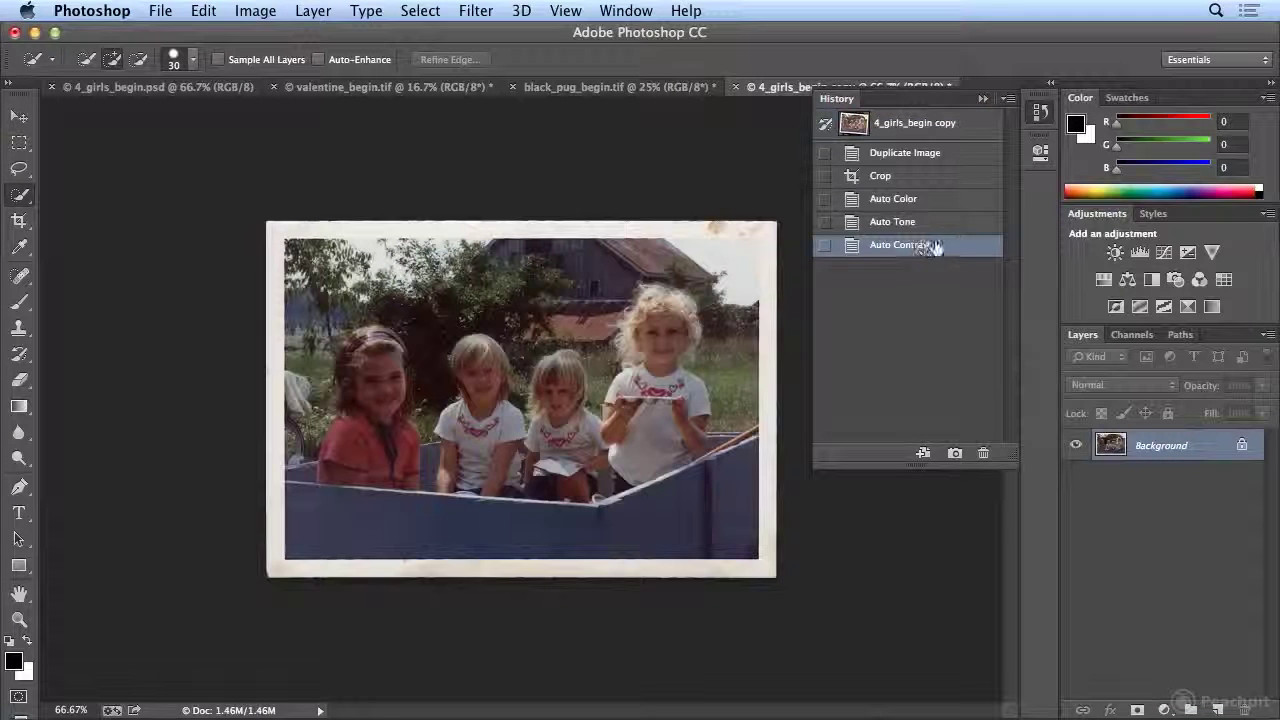
pyautogui.click(1041, 113)
pyautogui.click(161, 10)
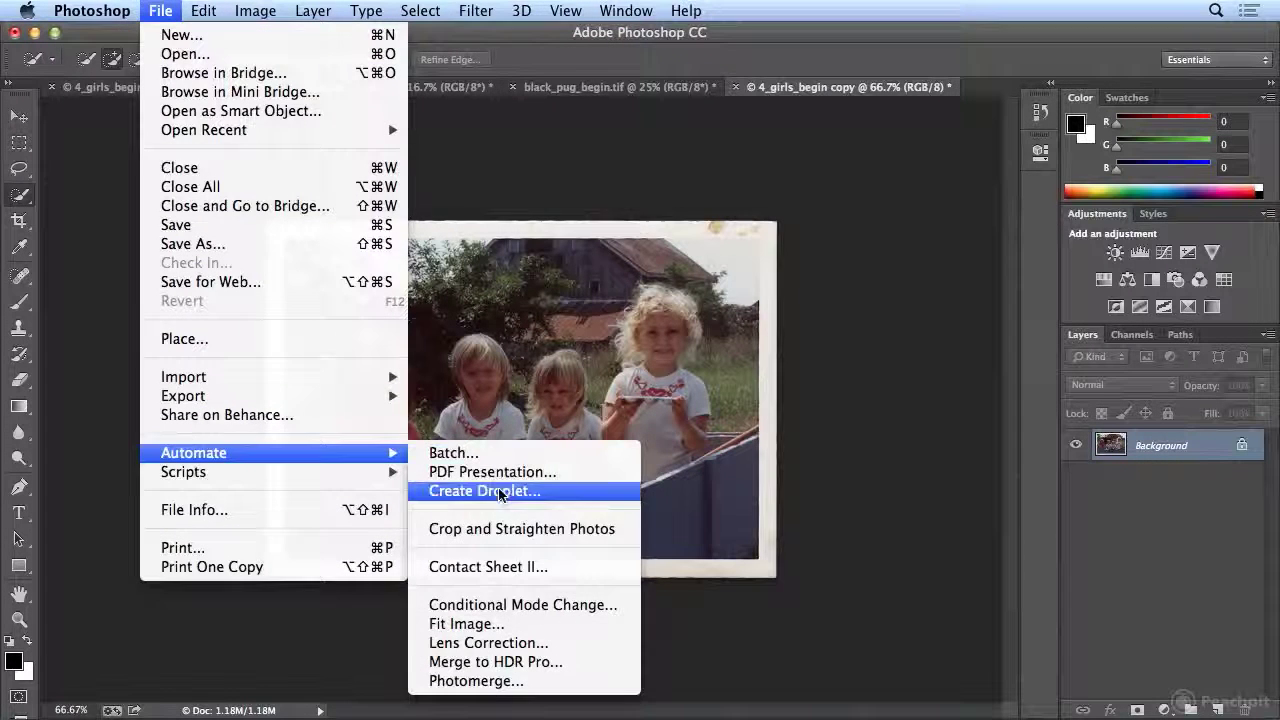
pyautogui.click(534, 57)
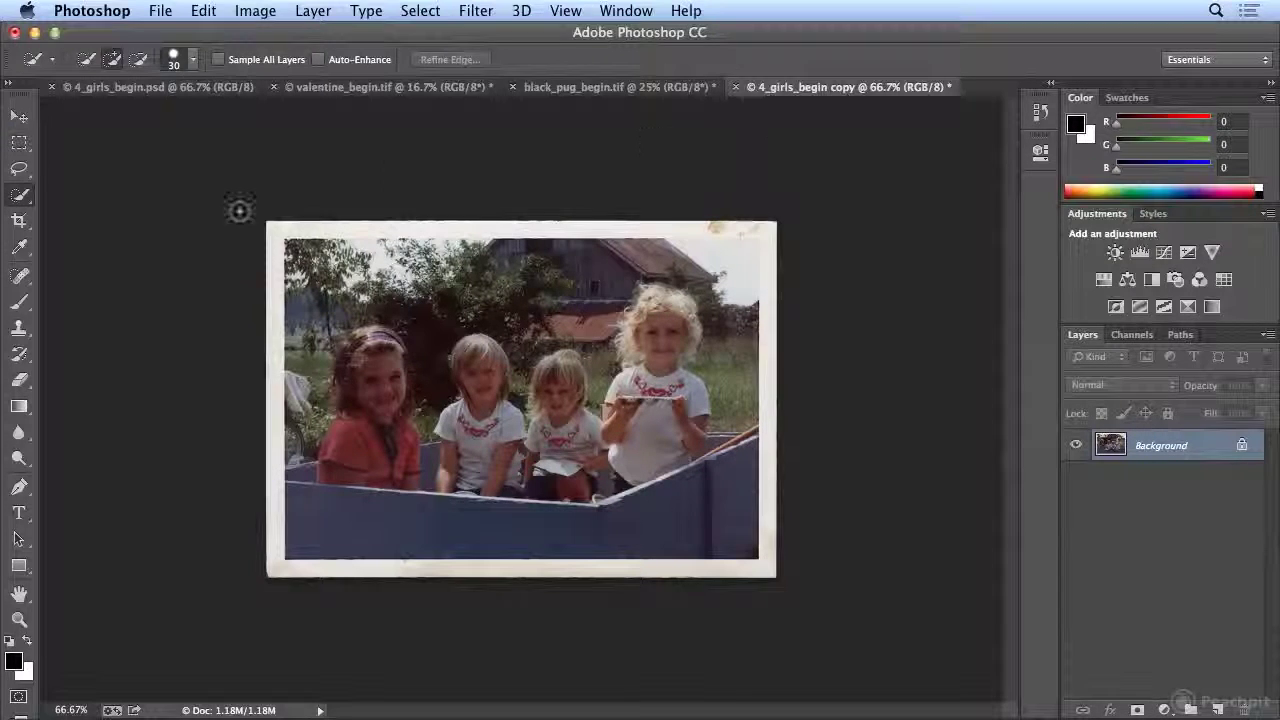
# - Activate the Crop tool on the straightened copy of the four girls photo
pyautogui.click(20, 222)
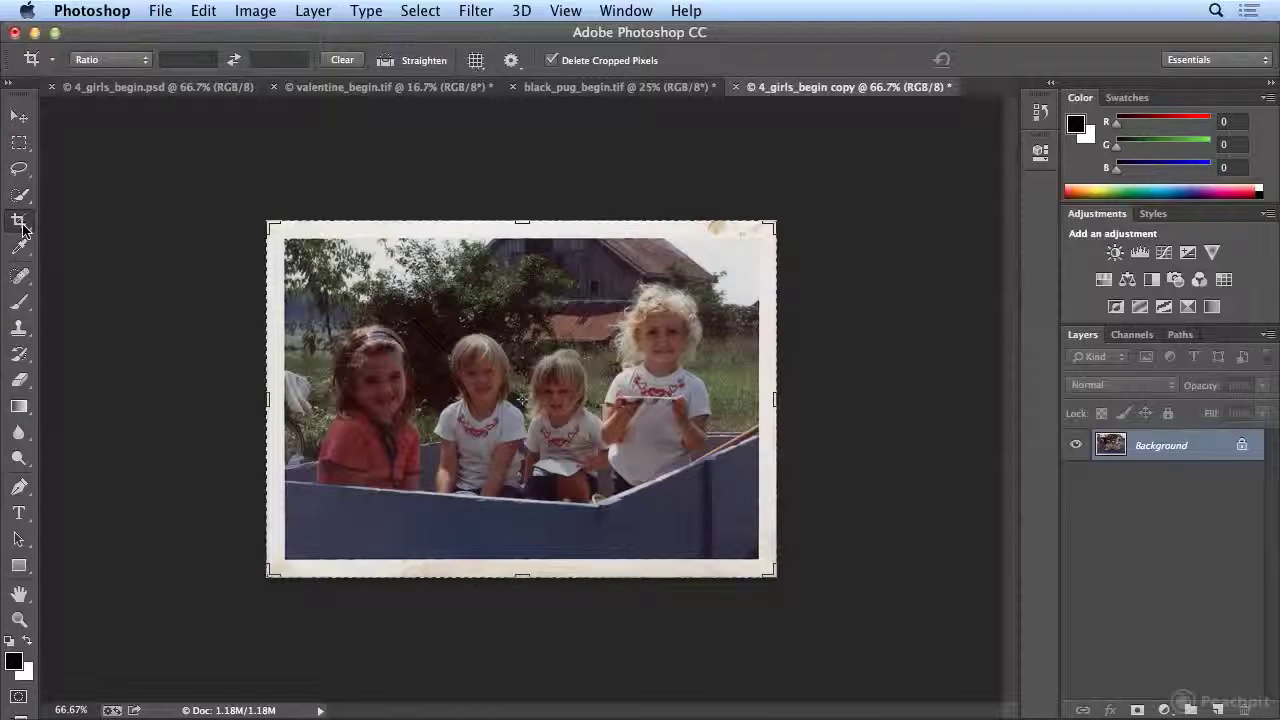